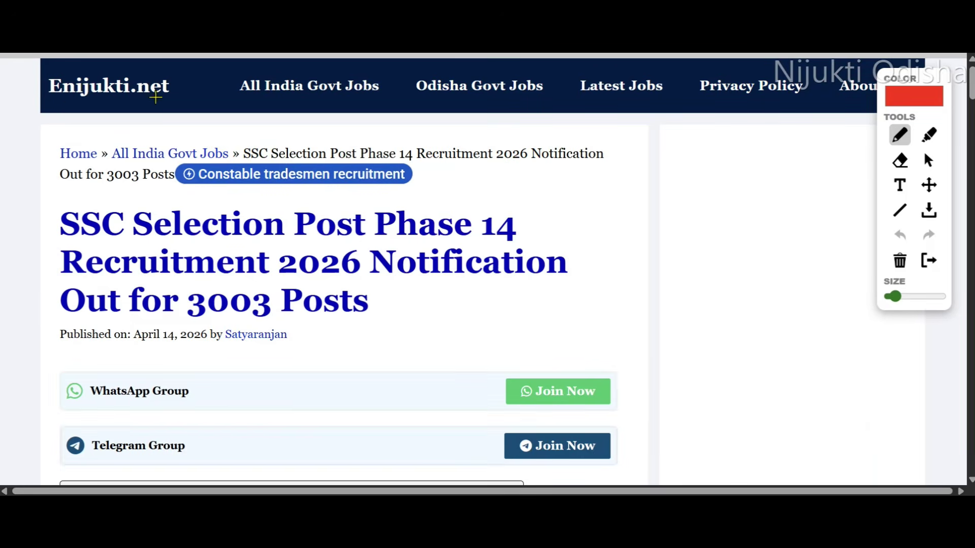
Draw a red tick and underline at the Enijukti.net site name, and underline "SSC Selection Post Phase 14" in the page title.
left_click_drag(180, 86, 186, 91)
left_click_drag(66, 103, 162, 101)
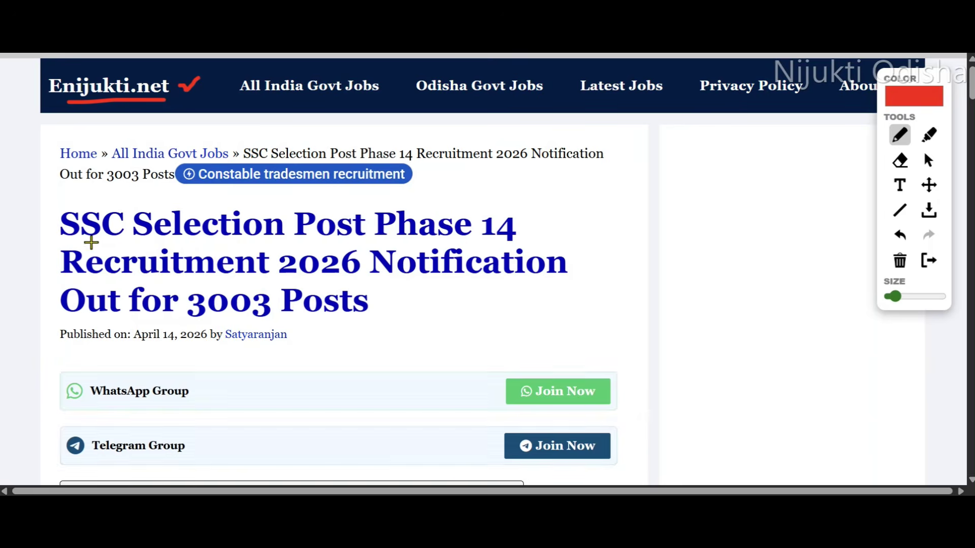
left_click_drag(107, 243, 510, 243)
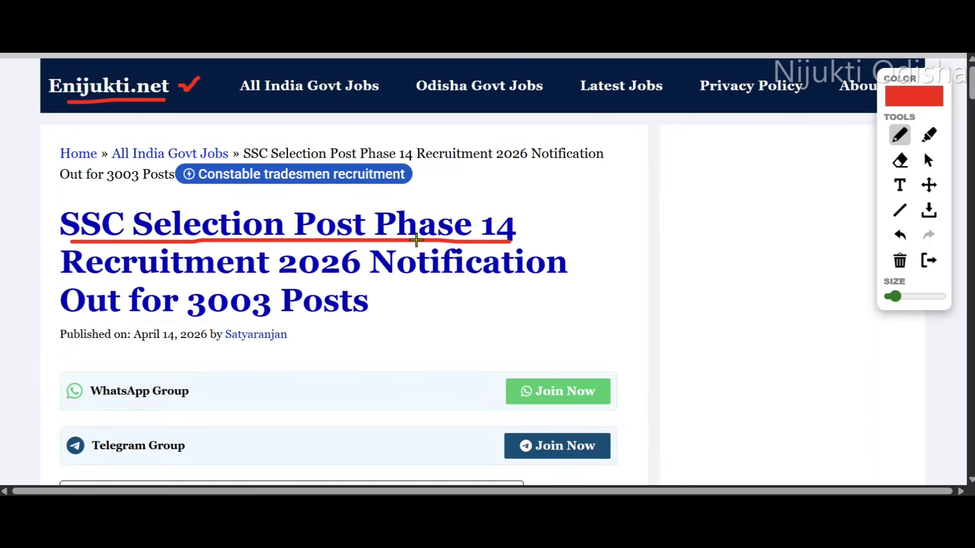
Draw red ticks beside the number of vacancies, apply start date and apply last date in the Notification Overview table.
scroll(421, 238, "down", 5)
scroll(430, 227, "down", 15)
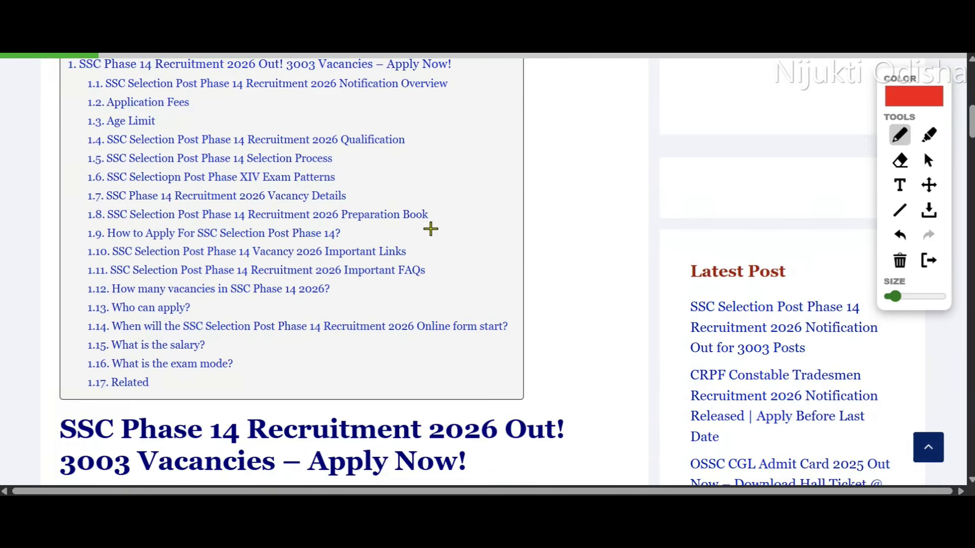
scroll(440, 236, "down", 2)
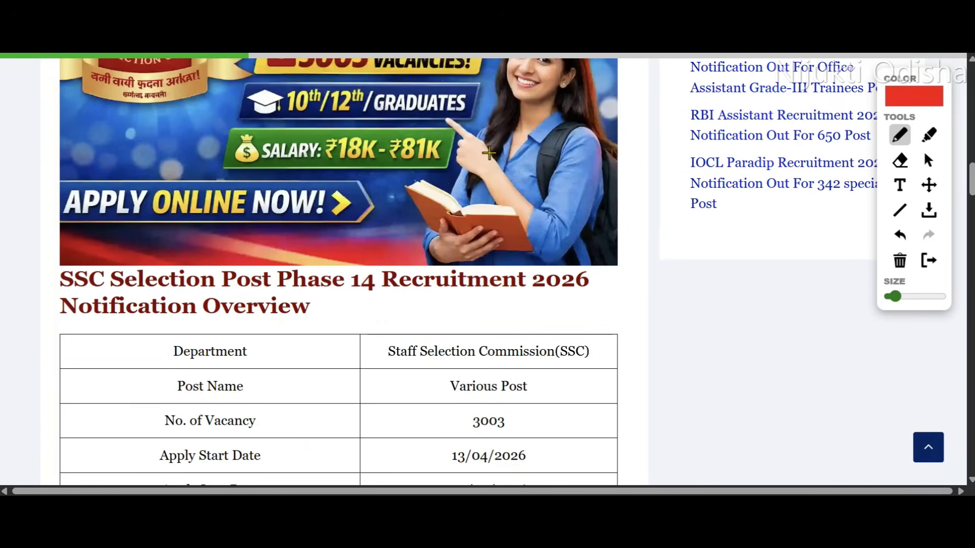
scroll(523, 186, "down", 7)
scroll(524, 186, "up", 2)
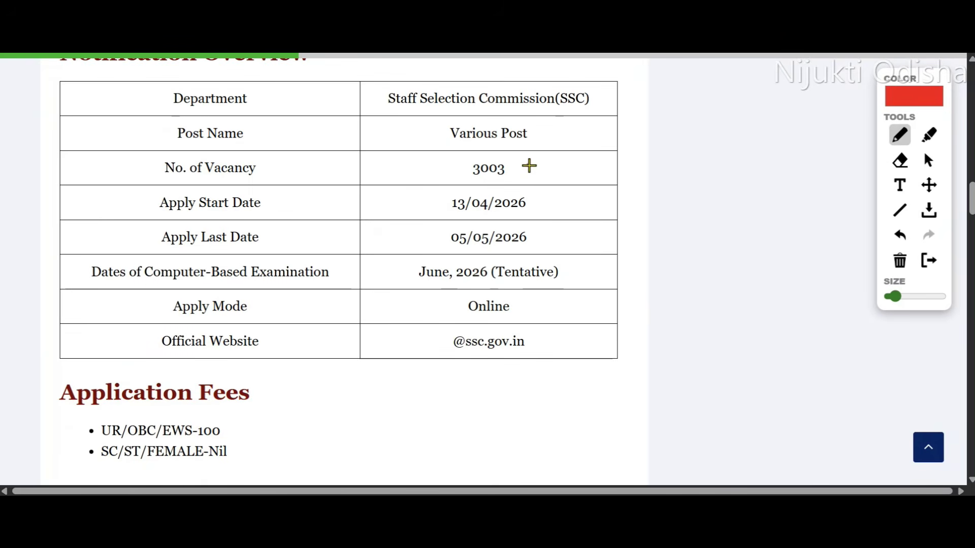
left_click_drag(537, 166, 552, 156)
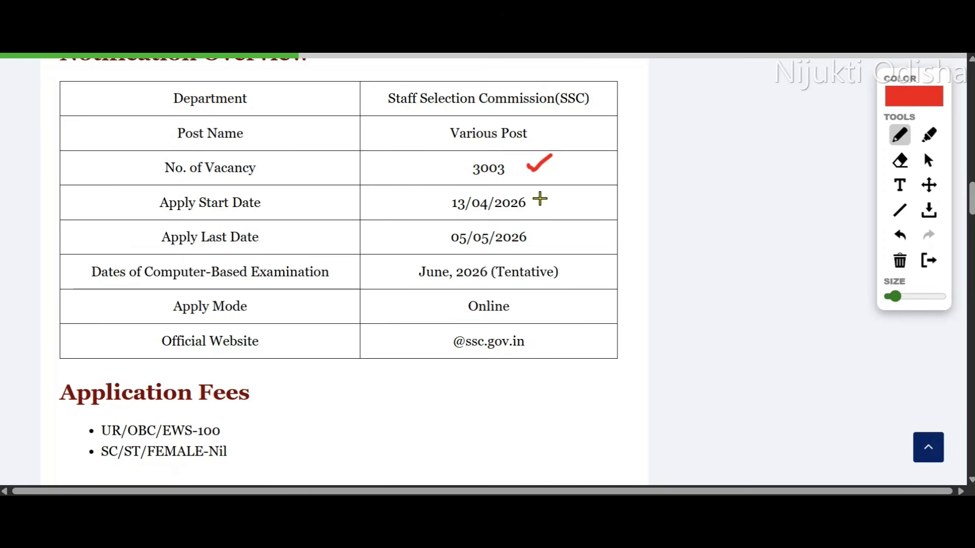
left_click_drag(543, 206, 563, 194)
left_click_drag(549, 239, 577, 215)
Draw a red tick beside the General Intelligent question count in the Exam Patterns table.
scroll(437, 285, "down", 5)
scroll(242, 203, "down", 7)
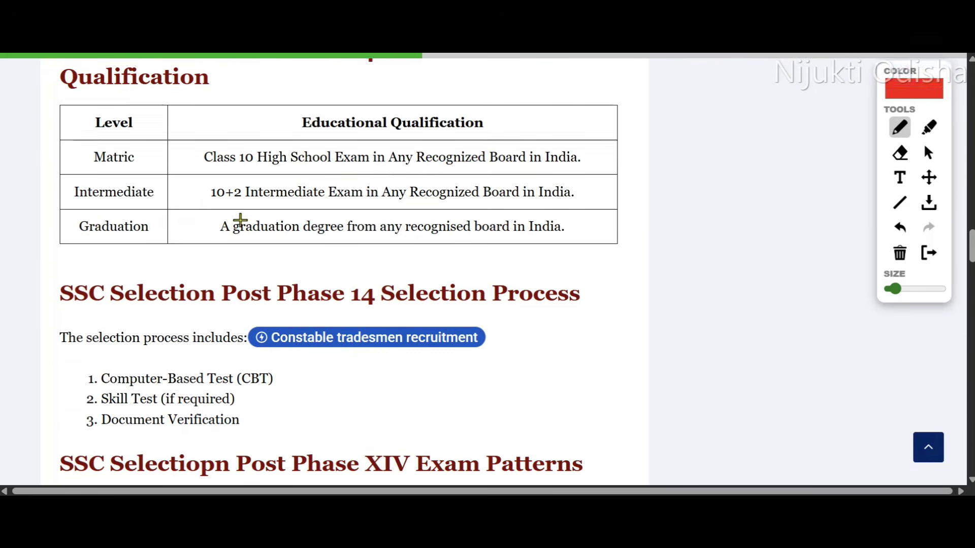
scroll(303, 179, "down", 3)
scroll(171, 226, "down", 5)
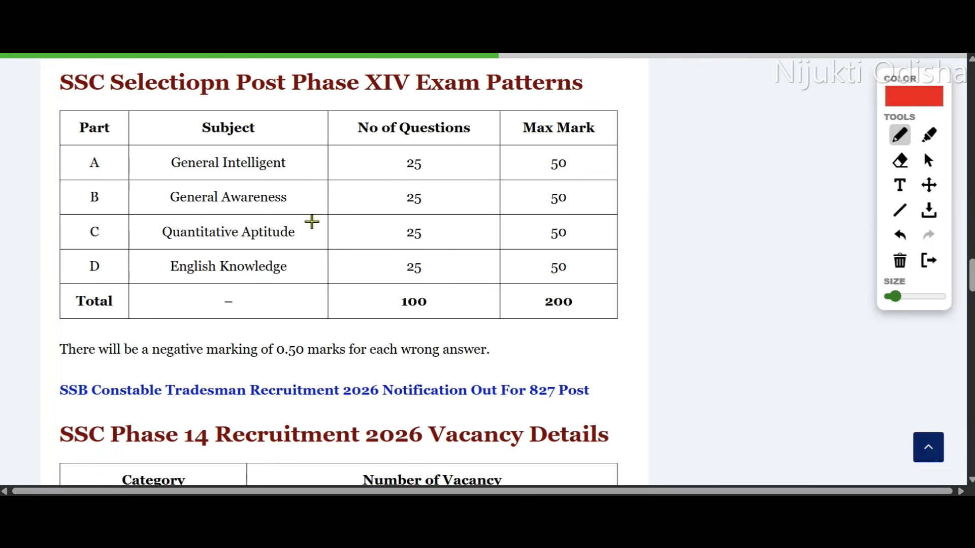
mouse_move(463, 161)
left_mouse_down()
mouse_move(487, 161)
mouse_move(500, 137)
left_mouse_up()
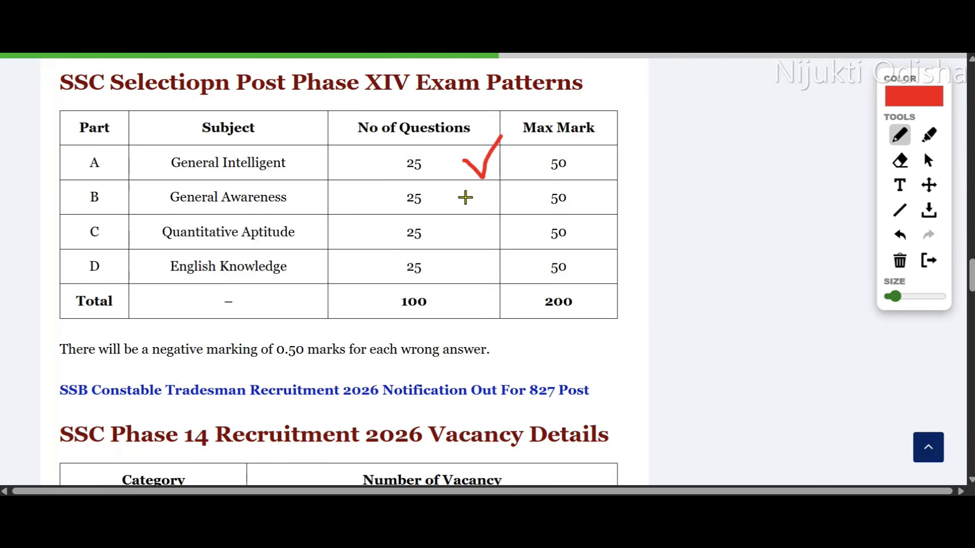
Draw red ticks beside the first Preparation Book link and the Notification and Apply Link entries under Important Links.
scroll(464, 196, "down", 12)
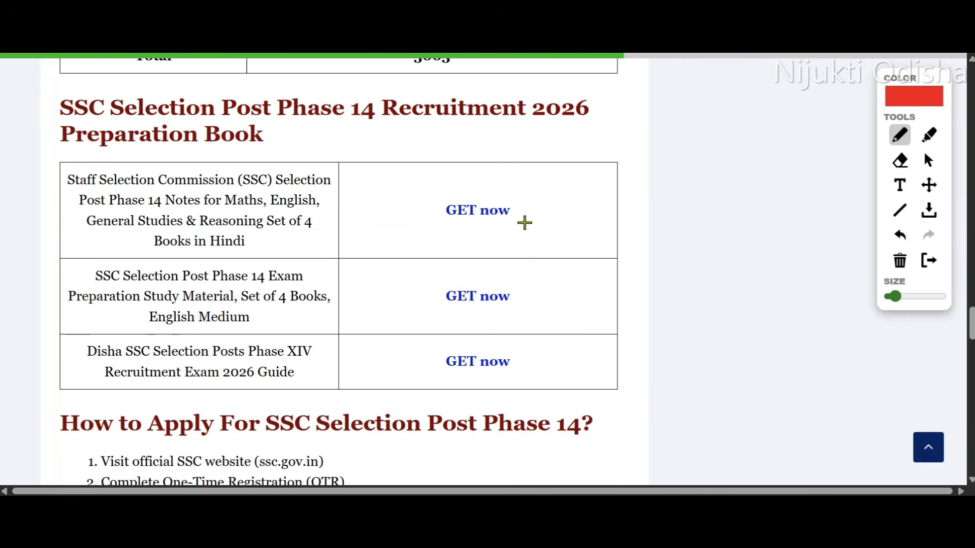
mouse_move(526, 196)
left_mouse_down()
mouse_move(533, 205)
mouse_move(561, 182)
left_mouse_up()
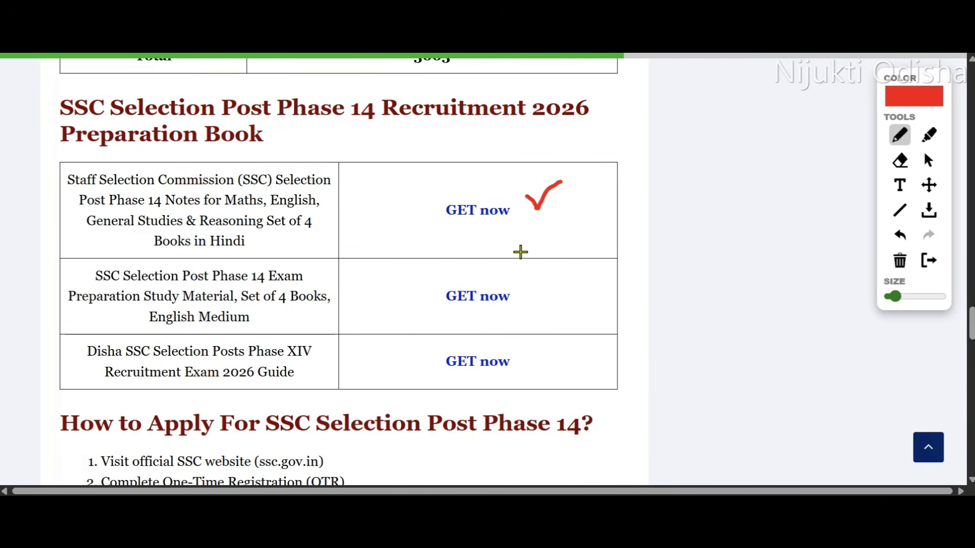
scroll(520, 252, "down", 10)
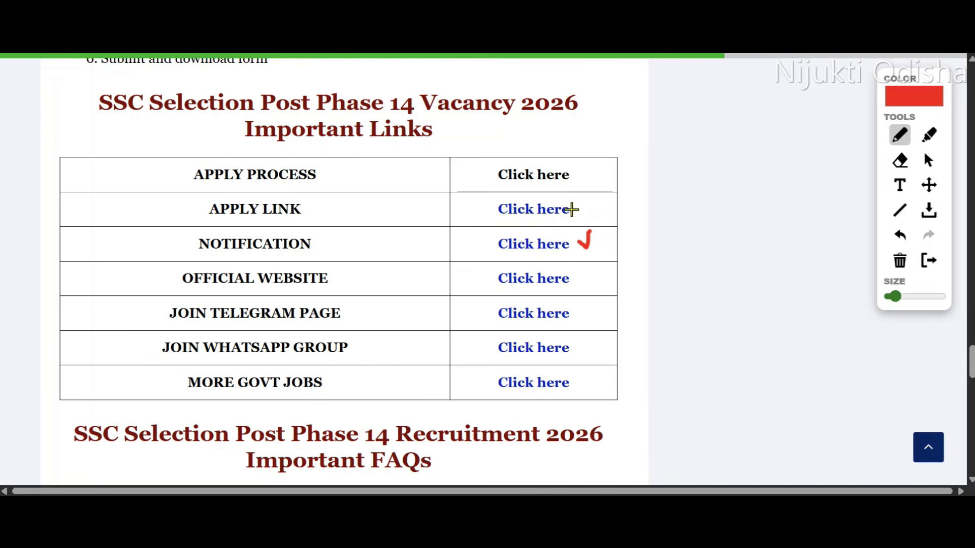
left_click_drag(582, 215, 607, 196)
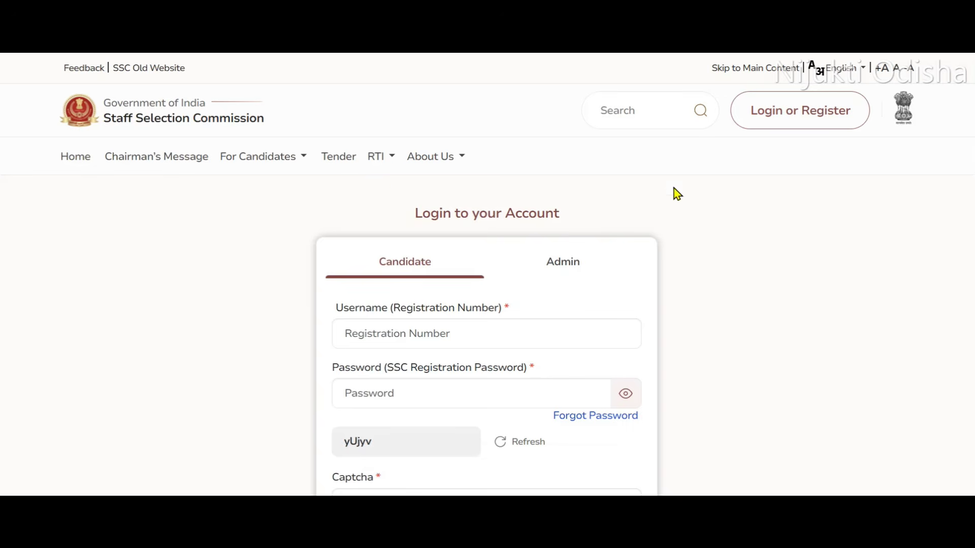
Start a new user registration from the SSC candidate login page and continue to the One Time Registration's Personal Details form.
scroll(660, 260, "down", 3)
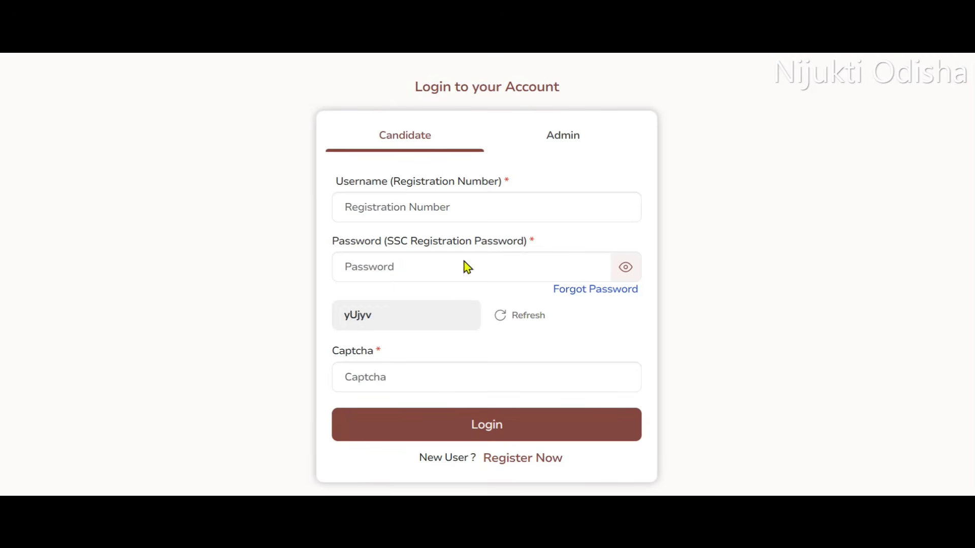
left_click(523, 460)
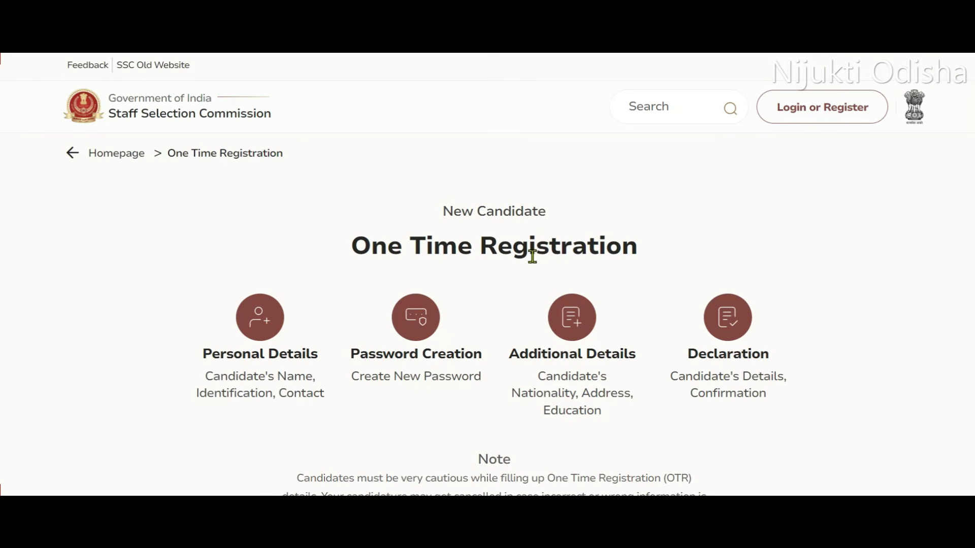
scroll(520, 257, "down", 5)
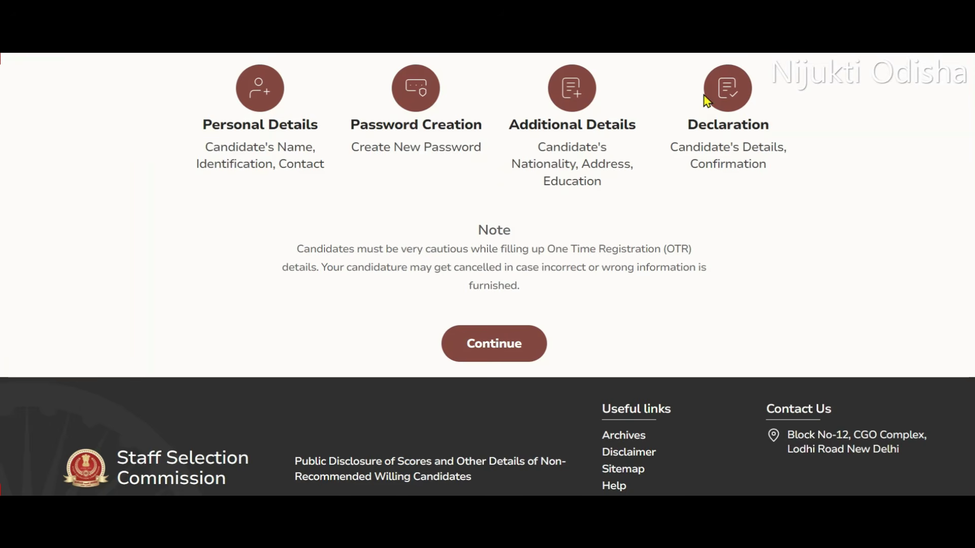
scroll(553, 214, "up", 3)
scroll(541, 228, "down", 3)
left_click(505, 343)
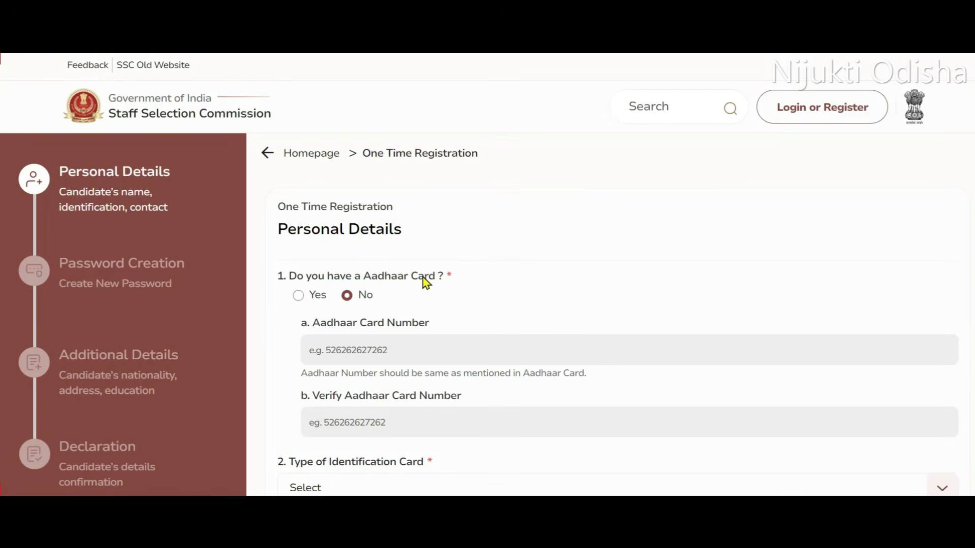
Answer No to having an Aadhaar Card and select Pan Card as the type of identification card.
scroll(425, 282, "down", 2)
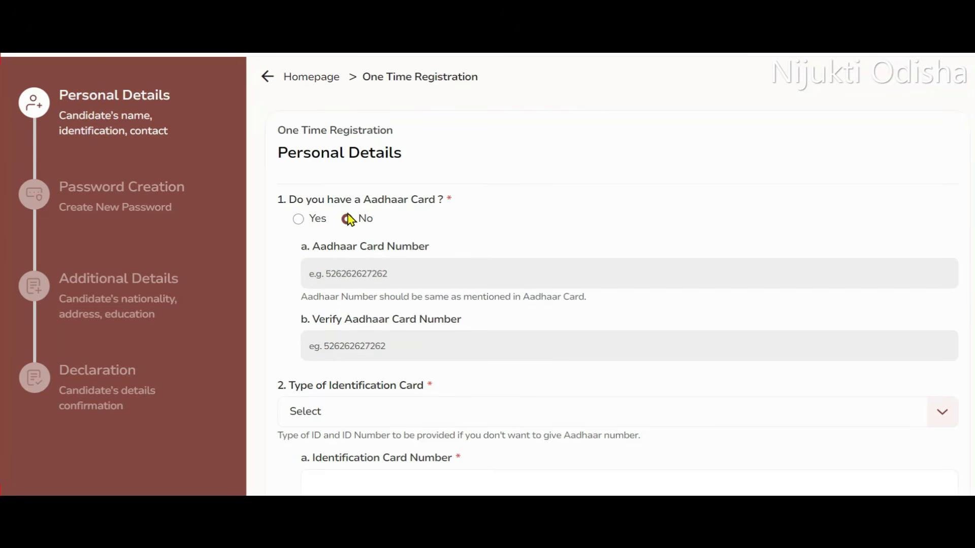
scroll(369, 316, "down", 3)
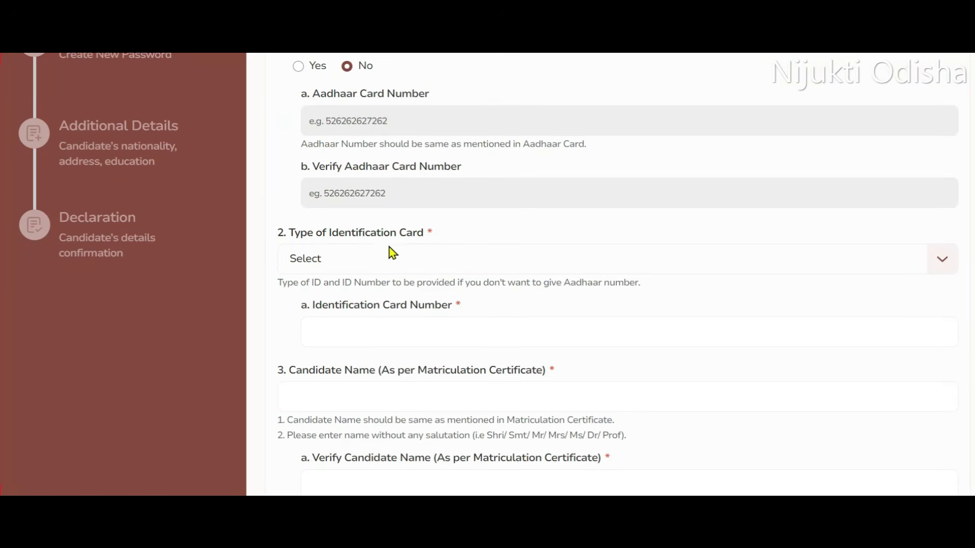
scroll(366, 264, "up", 2)
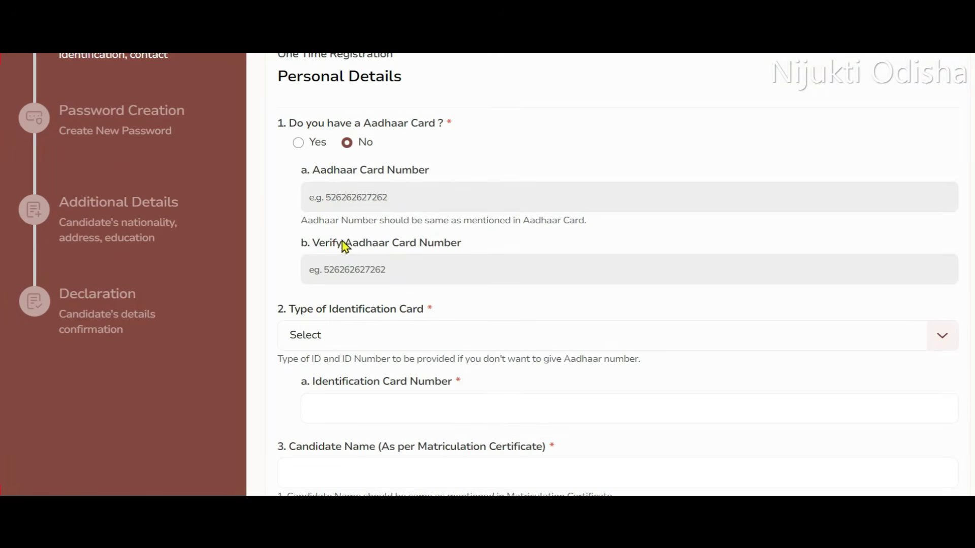
left_click(299, 142)
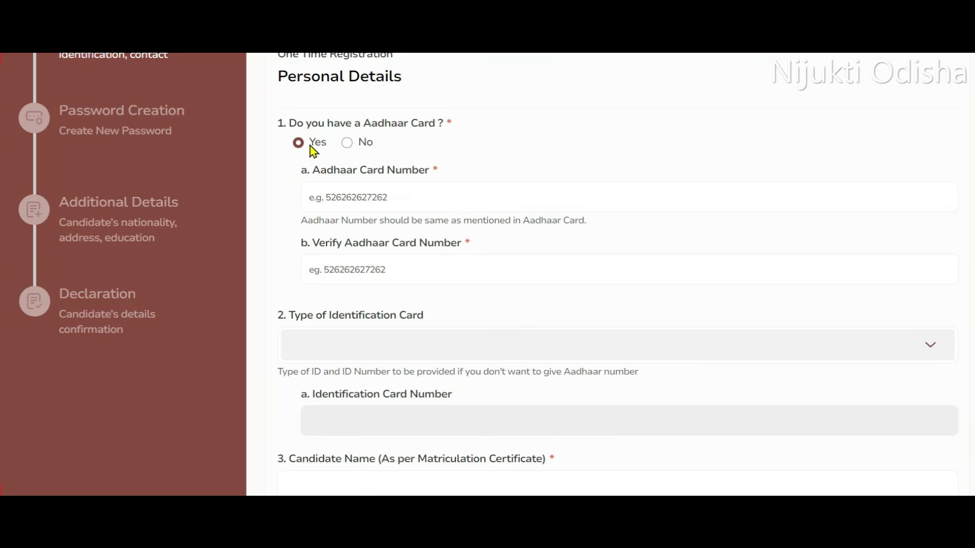
left_click(346, 144)
scroll(325, 205, "down", 3)
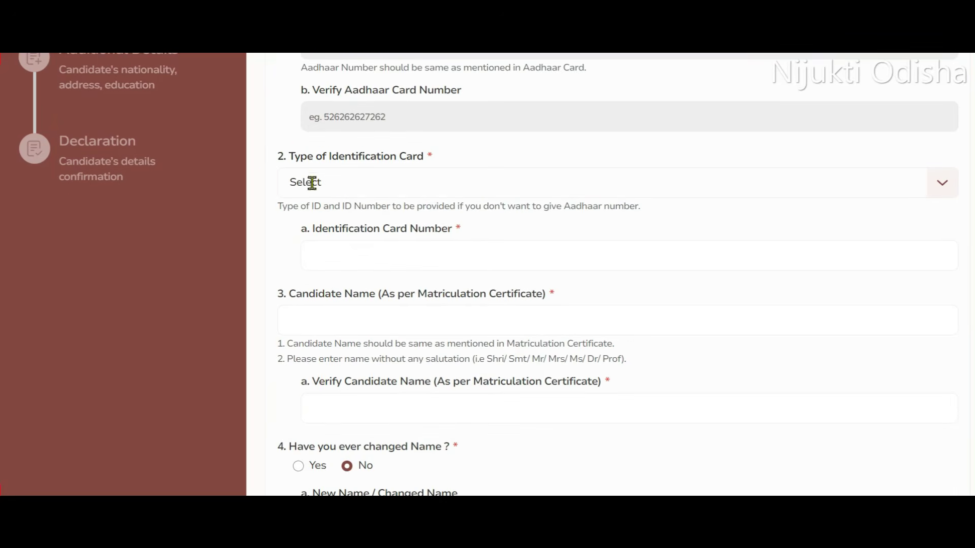
left_click(429, 186)
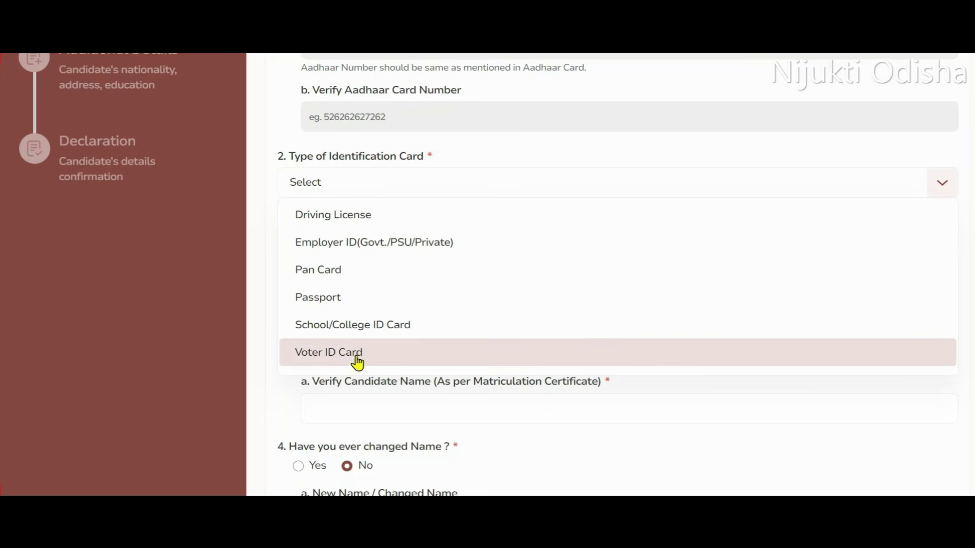
left_click(336, 284)
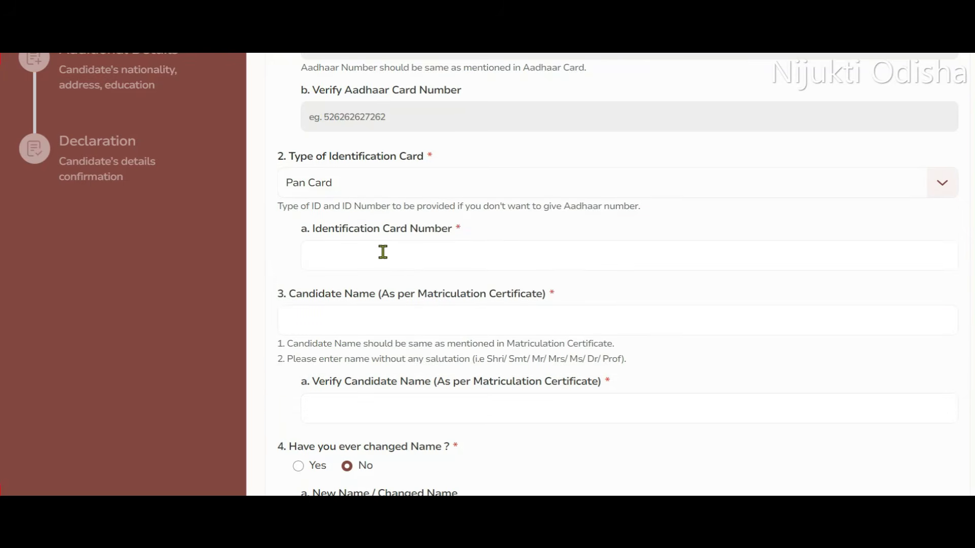
Switch the "Have you ever changed Name?" answer to Yes and set it back to No.
scroll(442, 257, "down", 3)
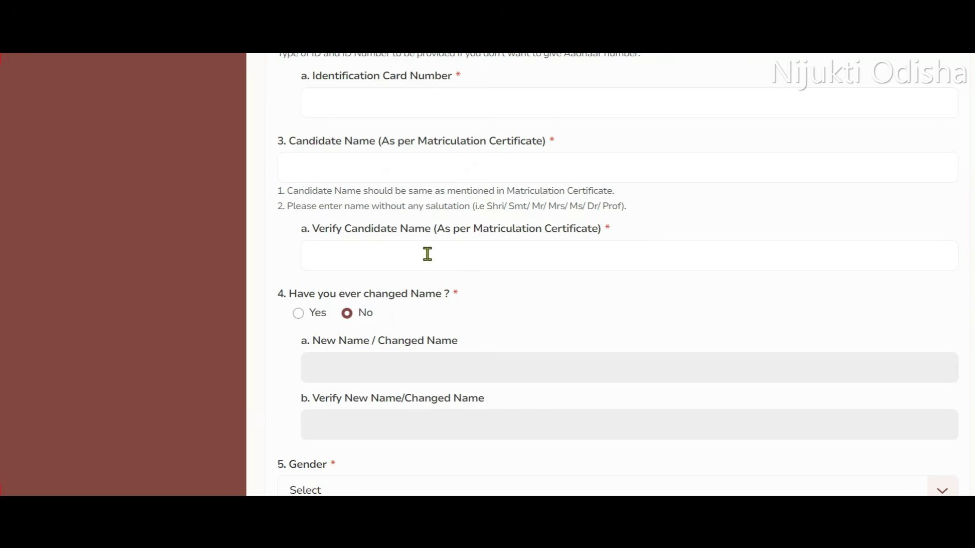
scroll(541, 252, "down", 1)
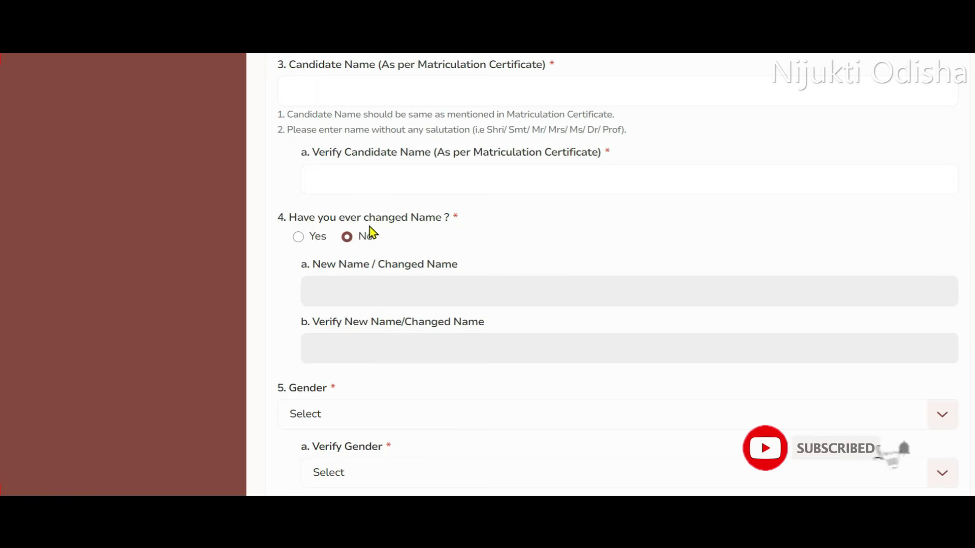
left_click(299, 237)
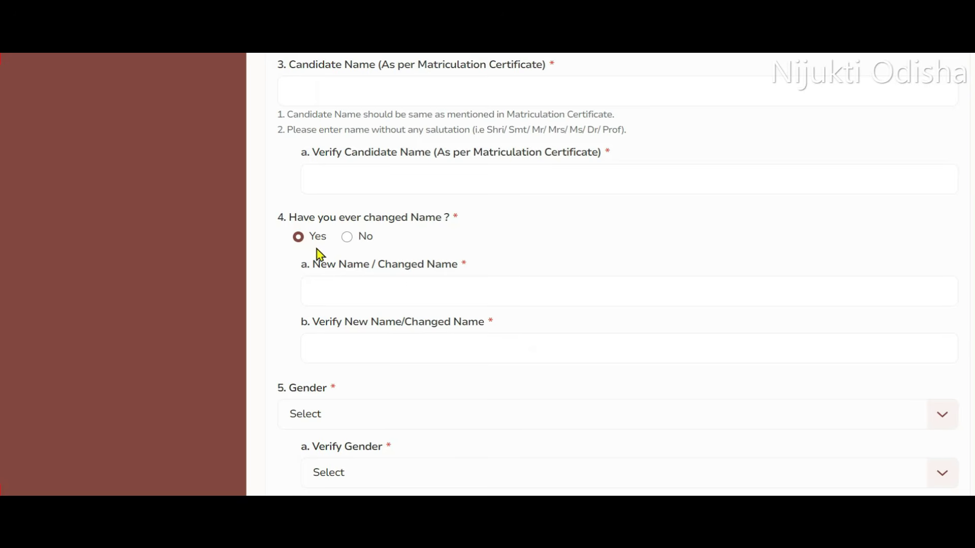
left_click(351, 238)
Set both Gender and Verify Gender to Male.
scroll(471, 218, "down", 3)
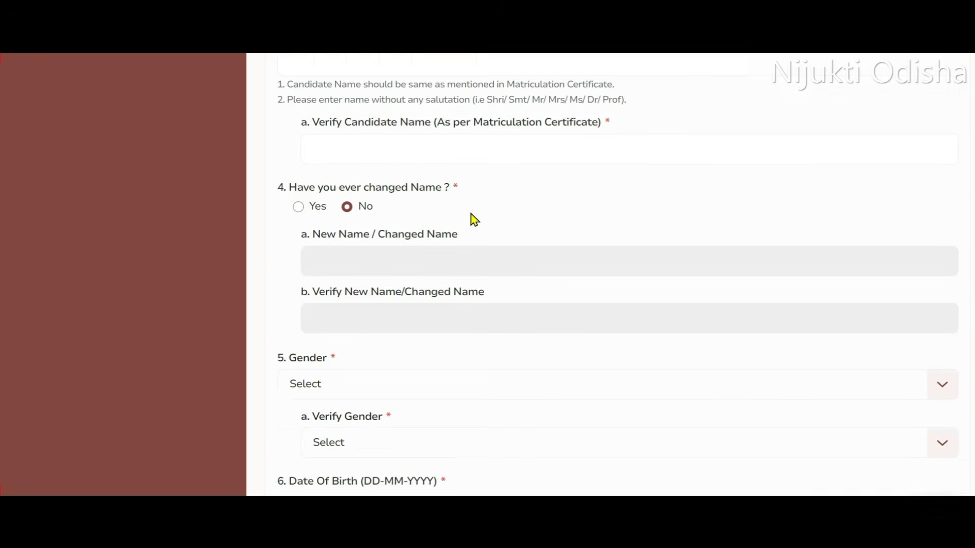
left_click(368, 263)
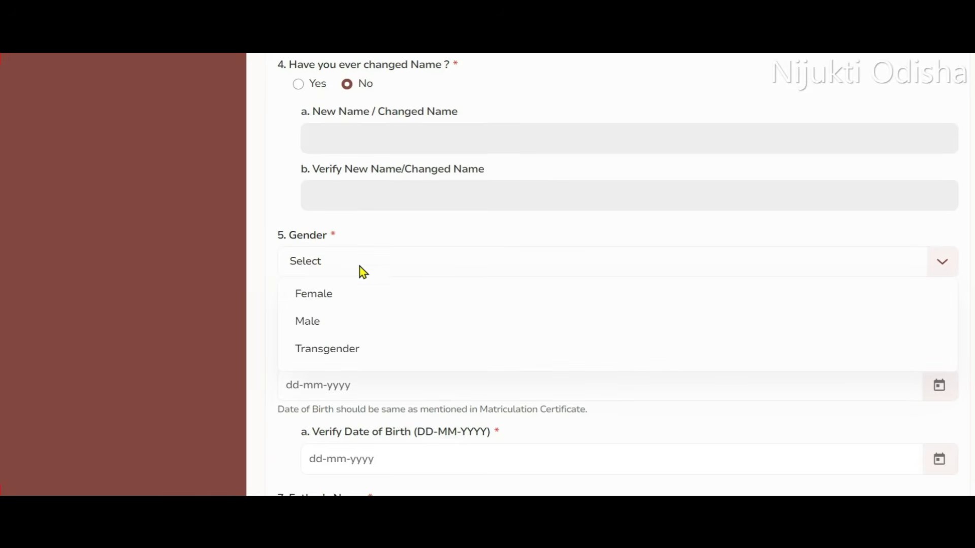
left_click(342, 324)
left_click(388, 328)
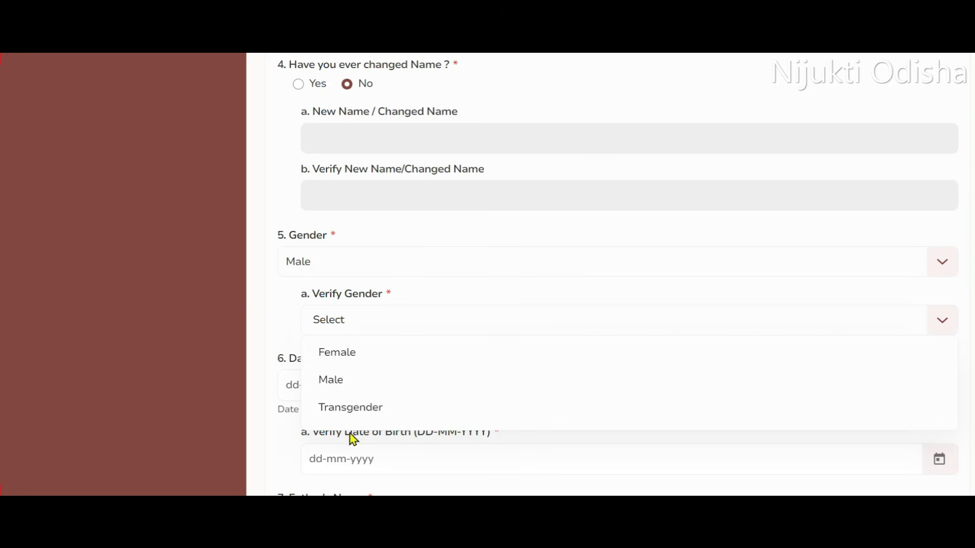
left_click(349, 387)
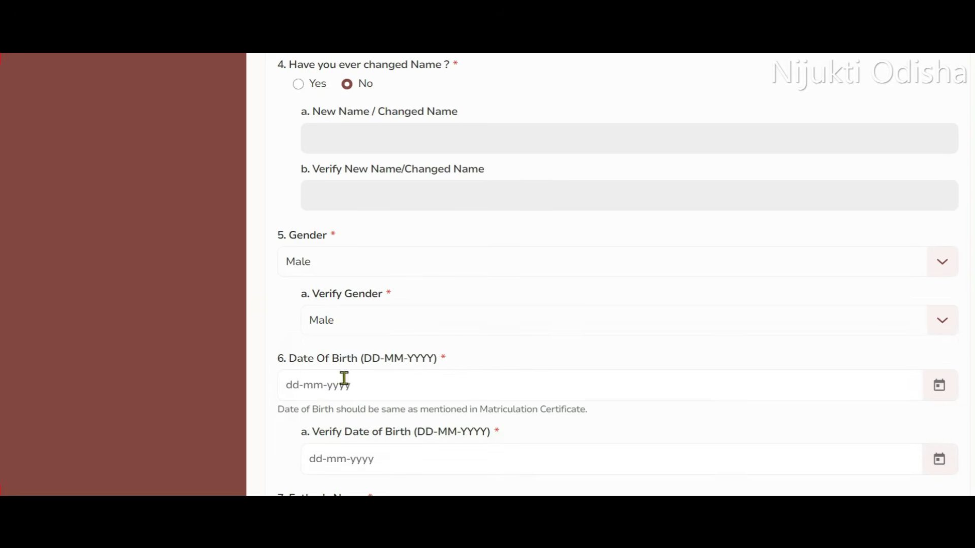
Open the Date of Birth calendar's year selection and browse back to the earlier years.
scroll(459, 350, "down", 3)
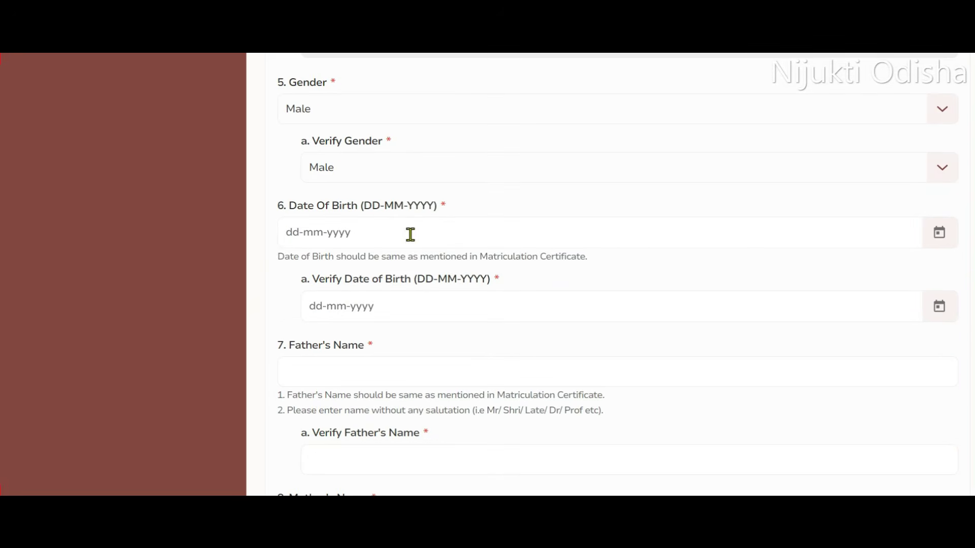
left_click(939, 233)
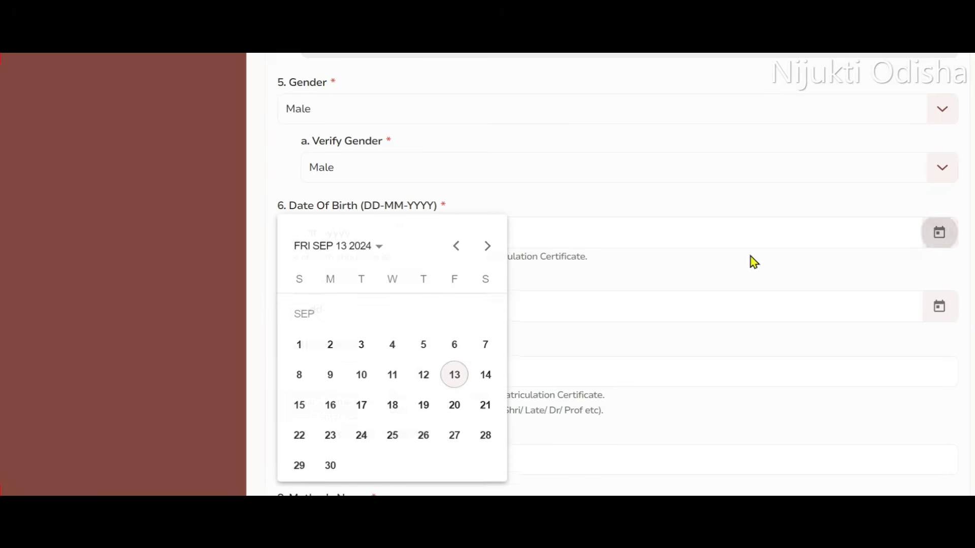
left_click(380, 248)
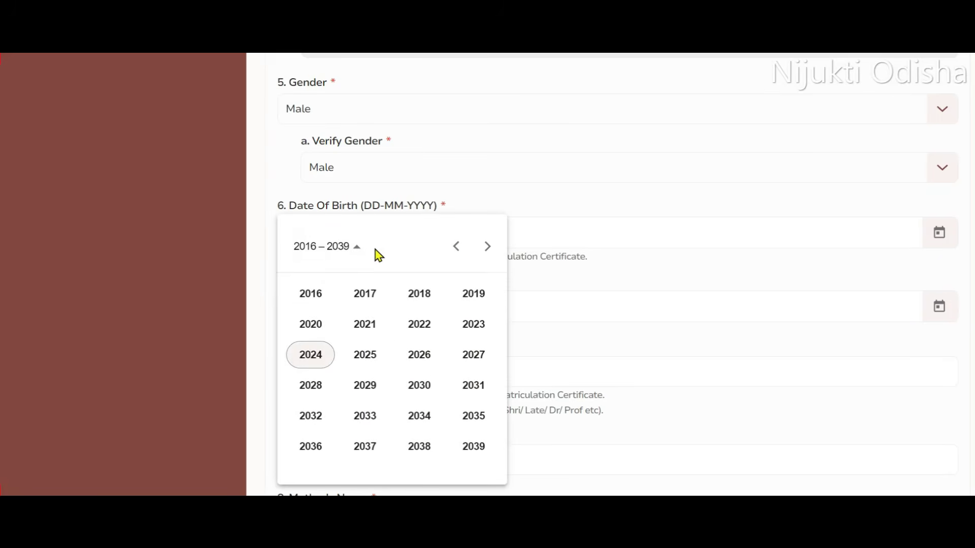
scroll(404, 384, "up", 2)
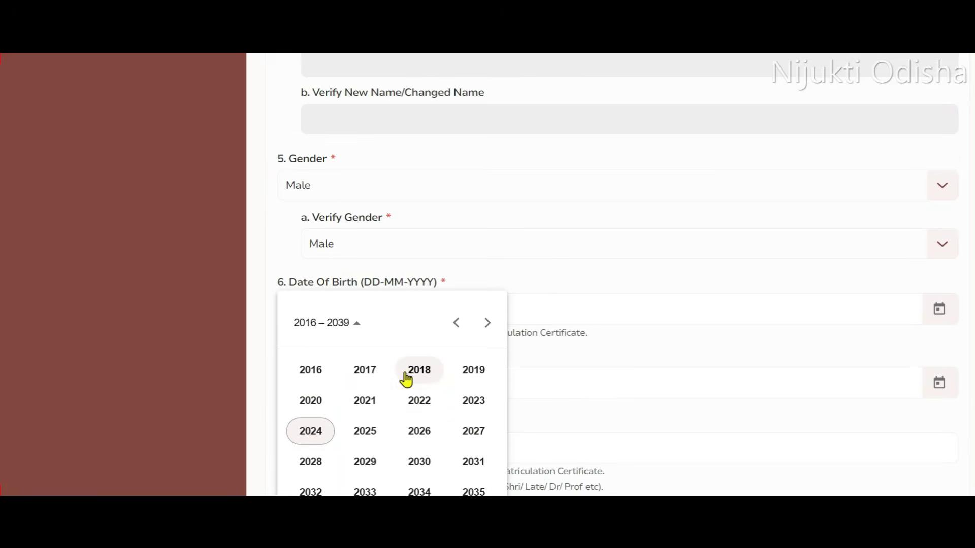
scroll(458, 334, "down", 2)
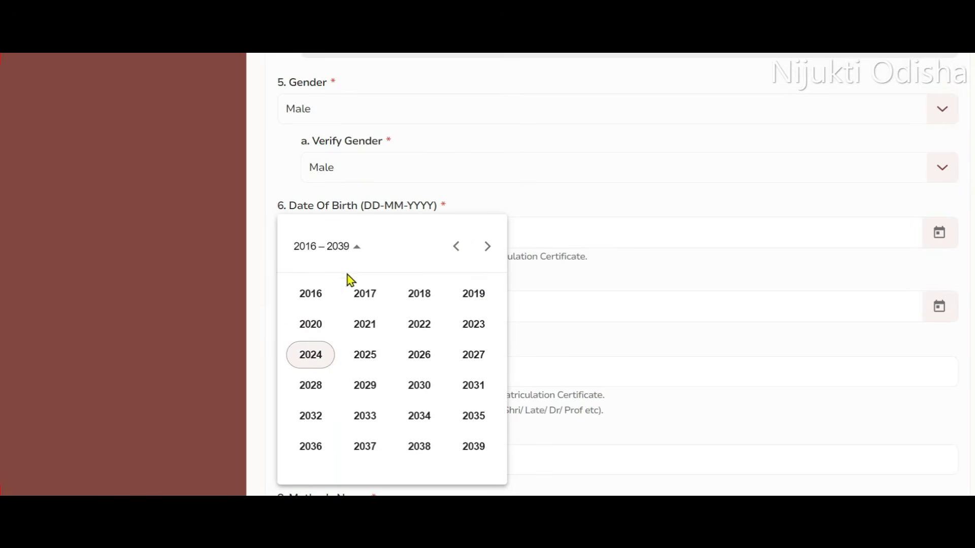
left_click(457, 247)
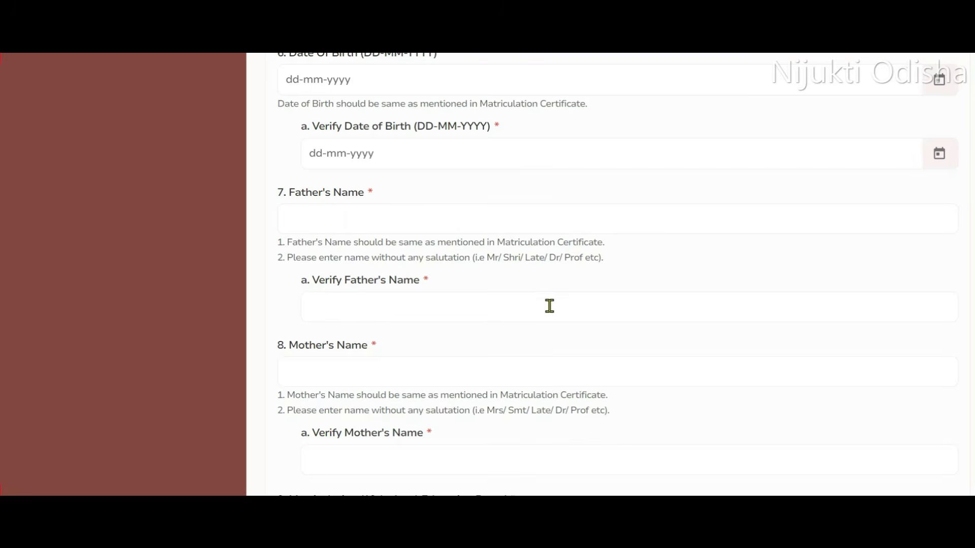
Set the Matriculation (10th class) Education Board to Board of Secondary Education, Odisha.
scroll(549, 306, "down", 3)
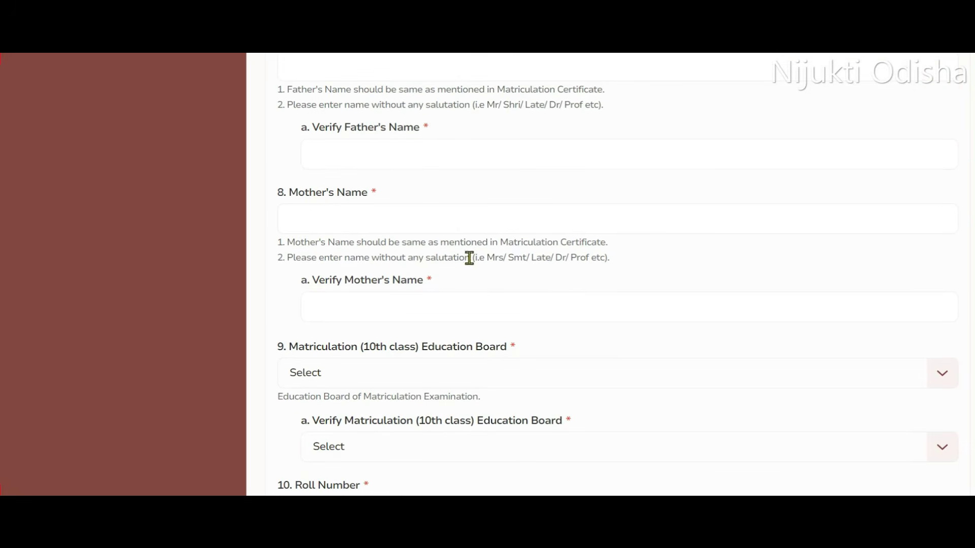
scroll(558, 299, "down", 1)
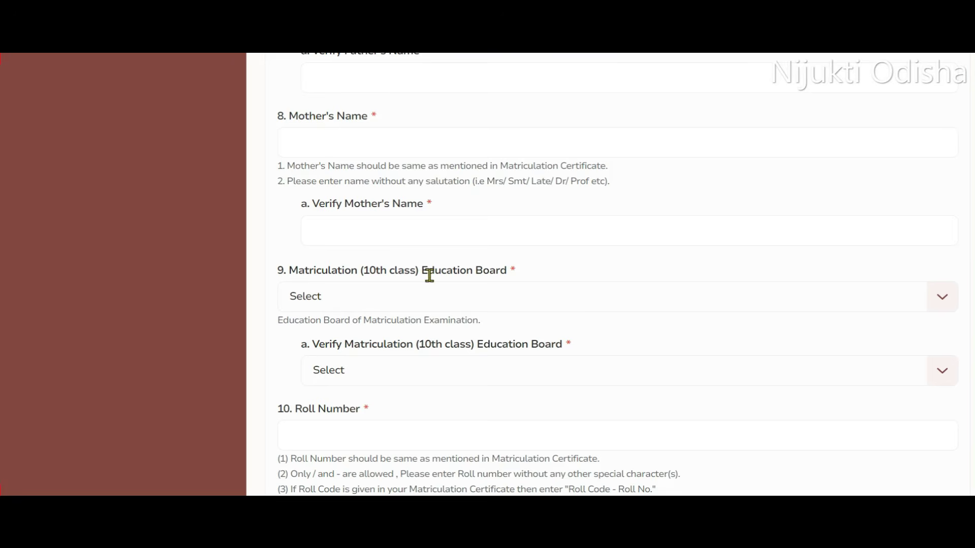
left_click(562, 296)
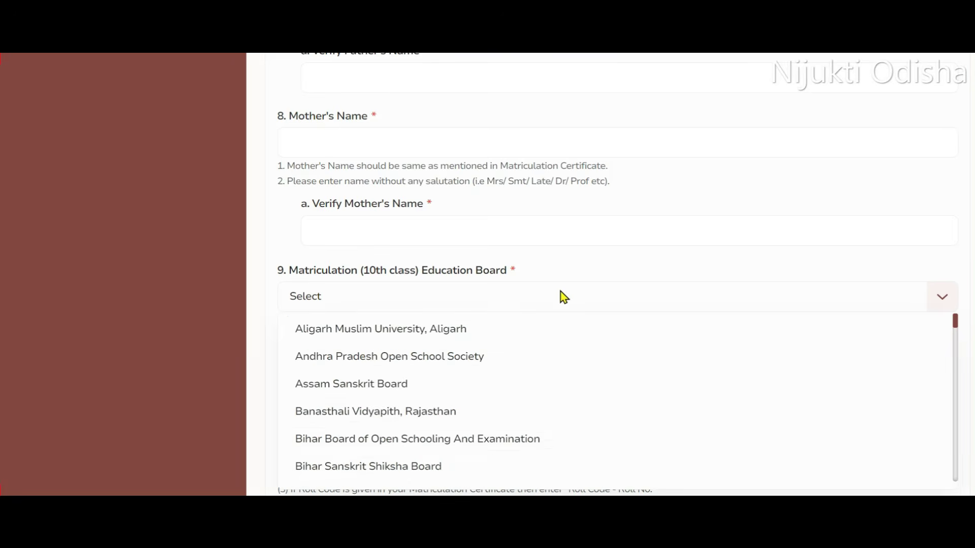
scroll(901, 349, "down", 2)
scroll(901, 350, "down", 4)
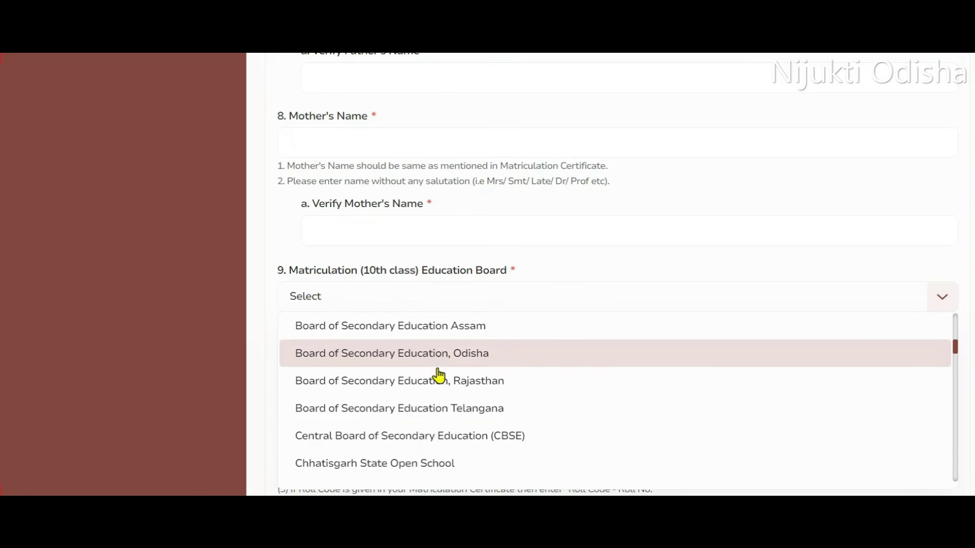
left_click(442, 353)
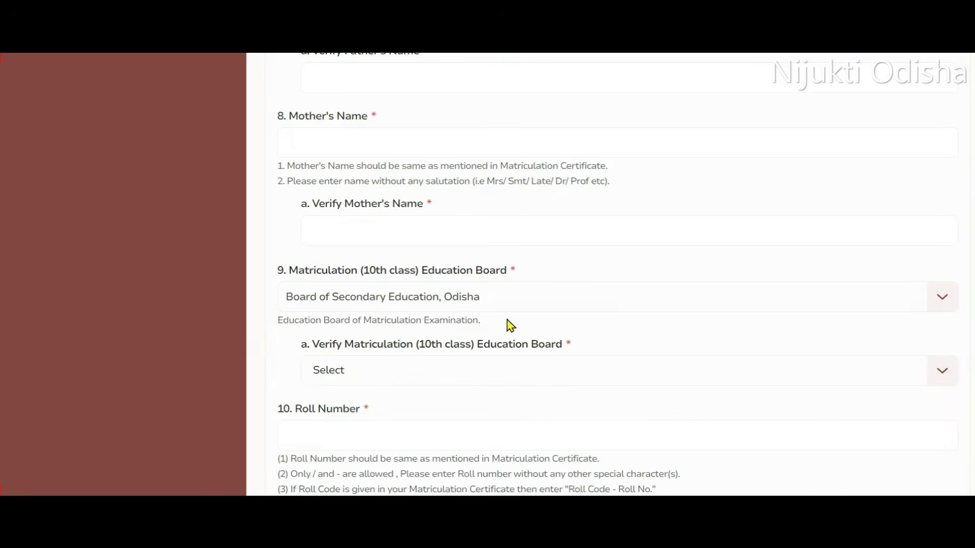
Verify the Matriculation Education Board by choosing Board of Secondary Education, Odisha again in its verification field.
scroll(475, 322, "down", 2)
left_click(465, 300)
scroll(446, 337, "down", 2)
scroll(446, 339, "up", 2)
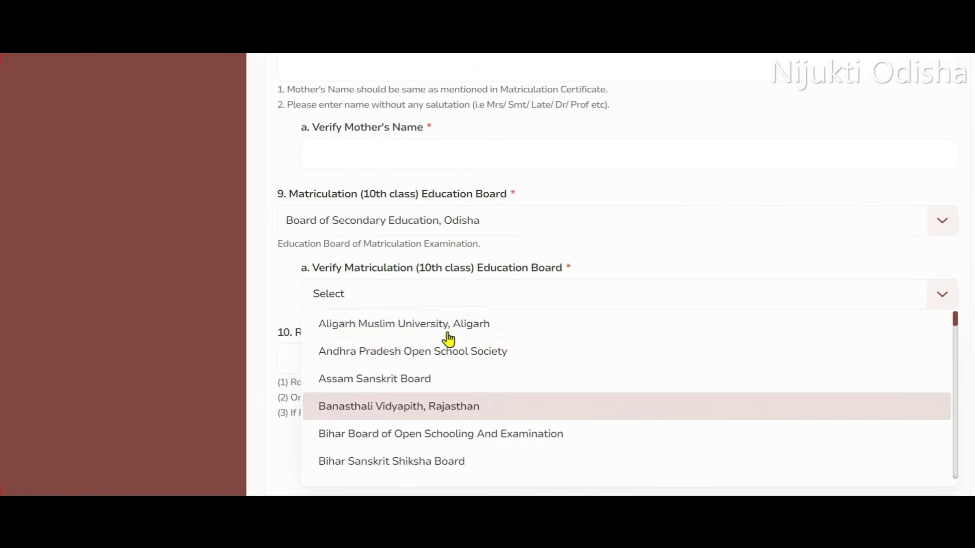
scroll(488, 416, "down", 2)
scroll(467, 422, "down", 2)
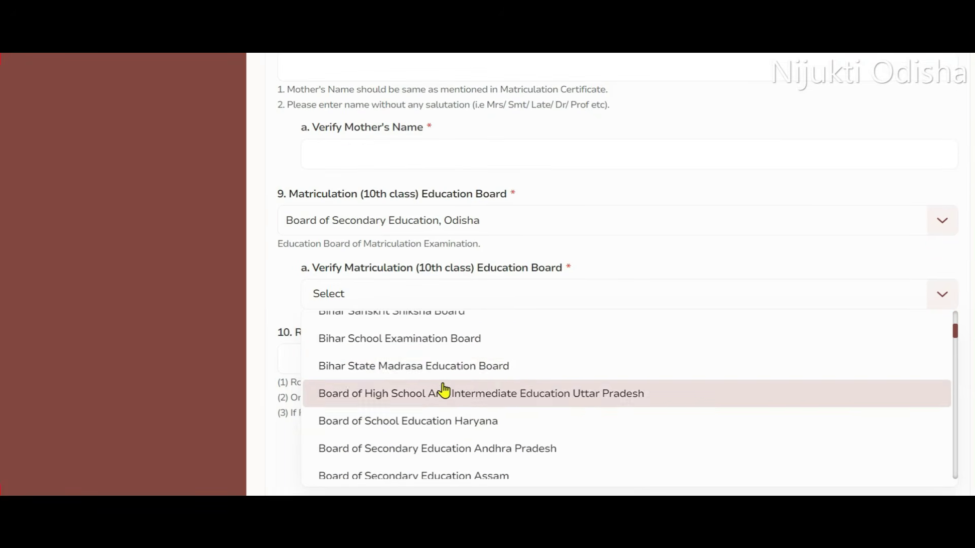
scroll(490, 435, "down", 2)
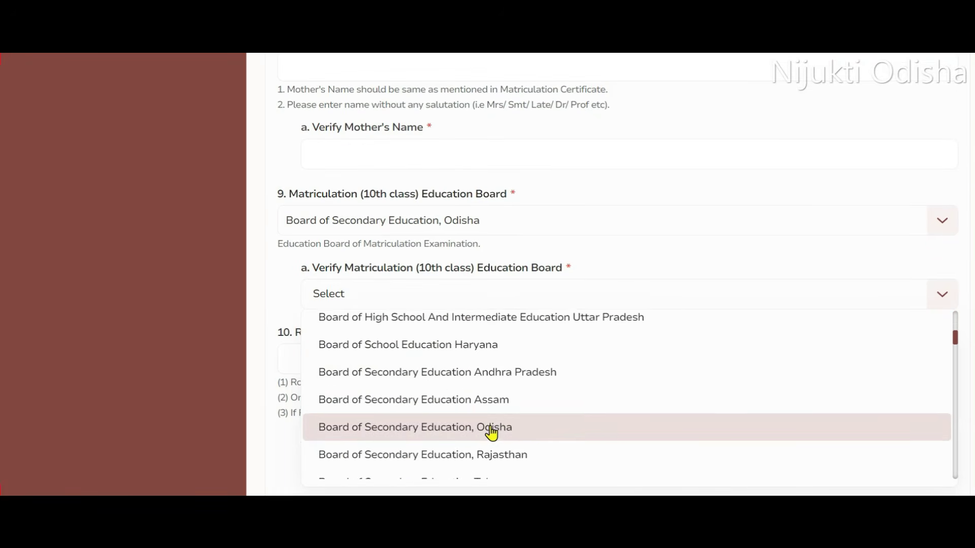
left_click(489, 429)
Set both Year of Passing and Verify Year of Passing to 2017.
scroll(520, 330, "down", 3)
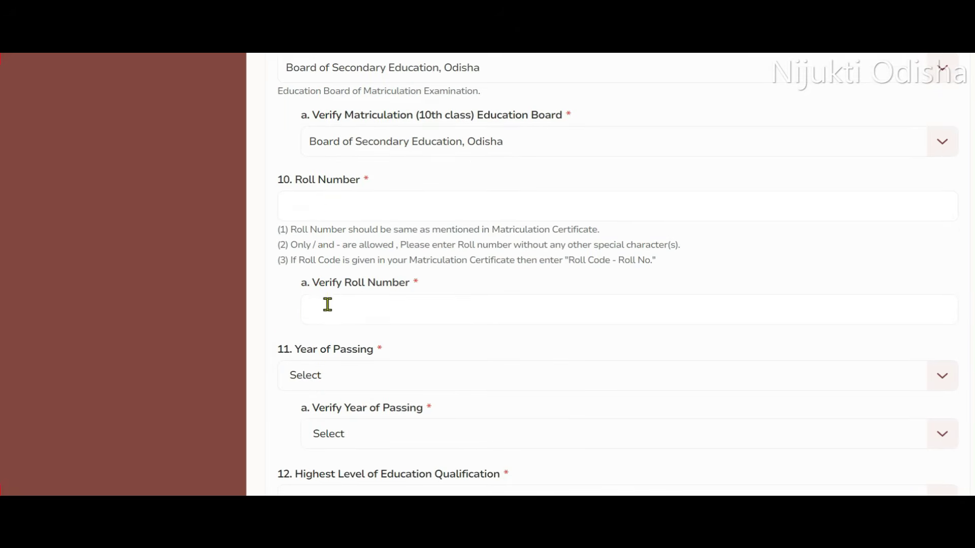
scroll(426, 304, "down", 3)
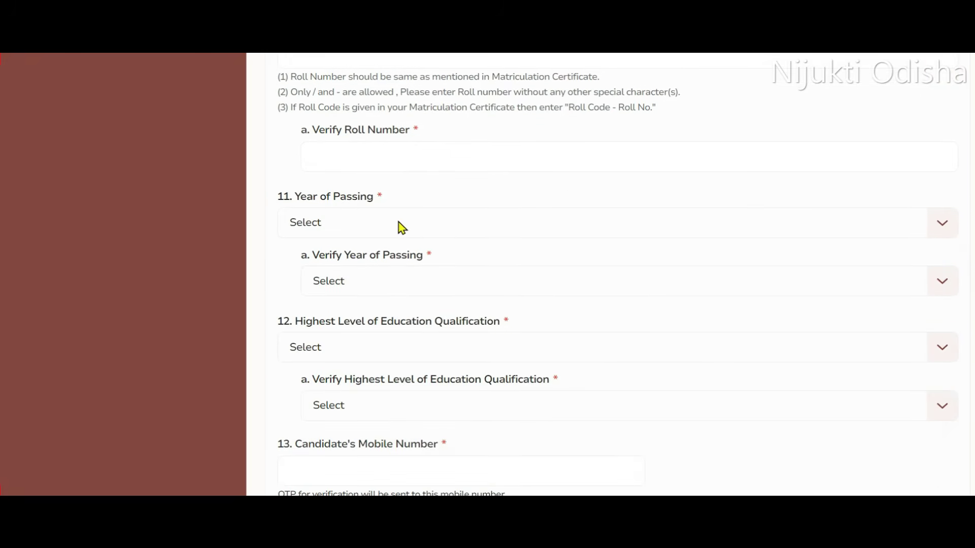
left_click(400, 224)
scroll(386, 315, "down", 3)
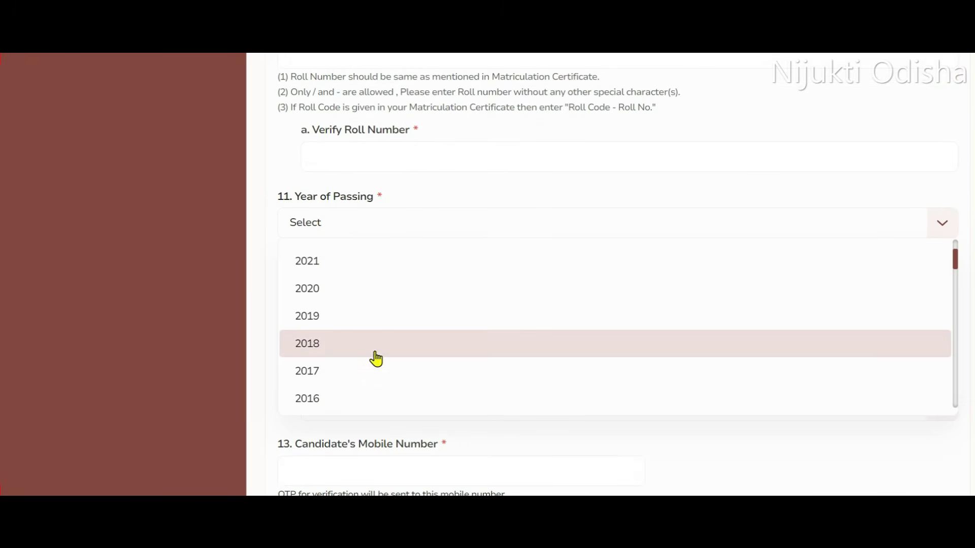
left_click(344, 370)
left_click(388, 281)
scroll(348, 405, "down", 2)
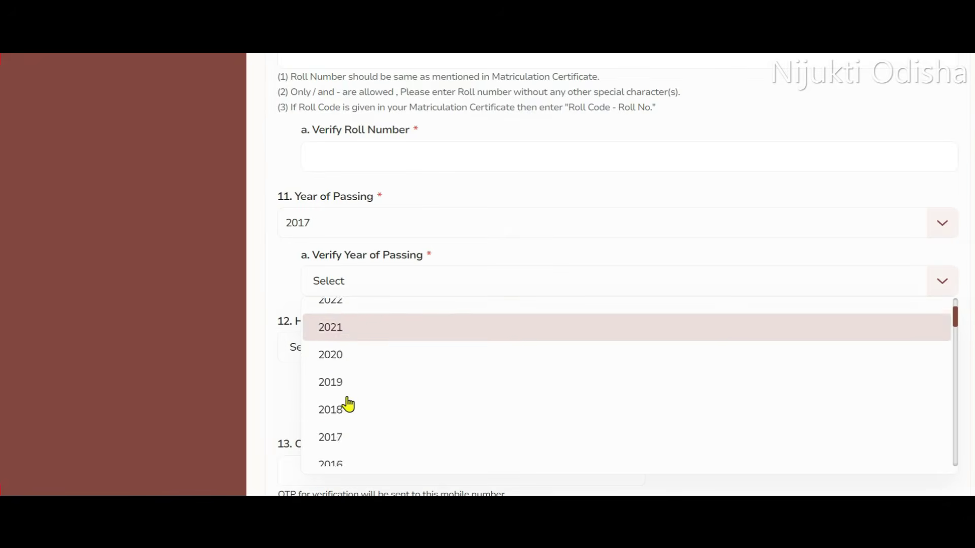
scroll(348, 405, "down", 2)
left_click(341, 368)
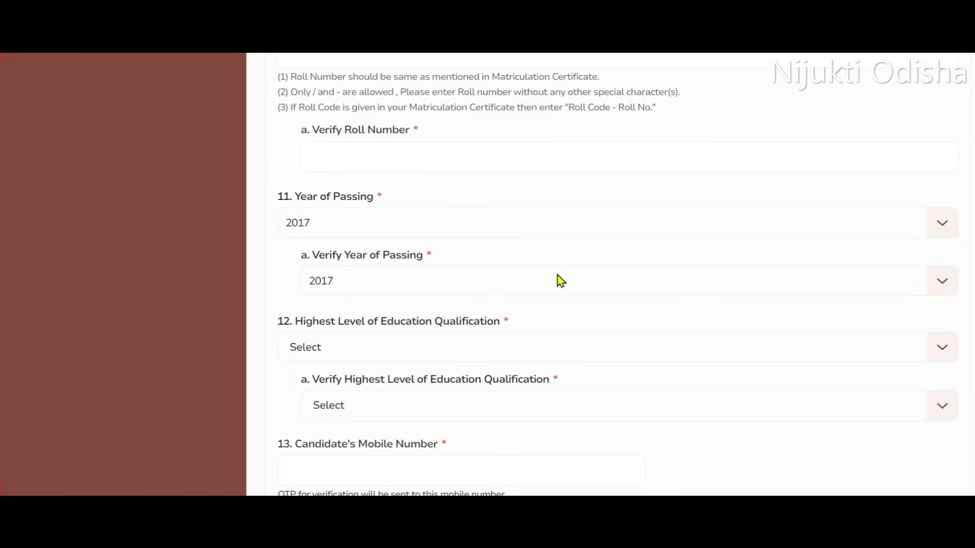
Set both the Highest Level of Education Qualification and its verification field to Higher Secondary (10+2).
scroll(596, 328, "down", 2)
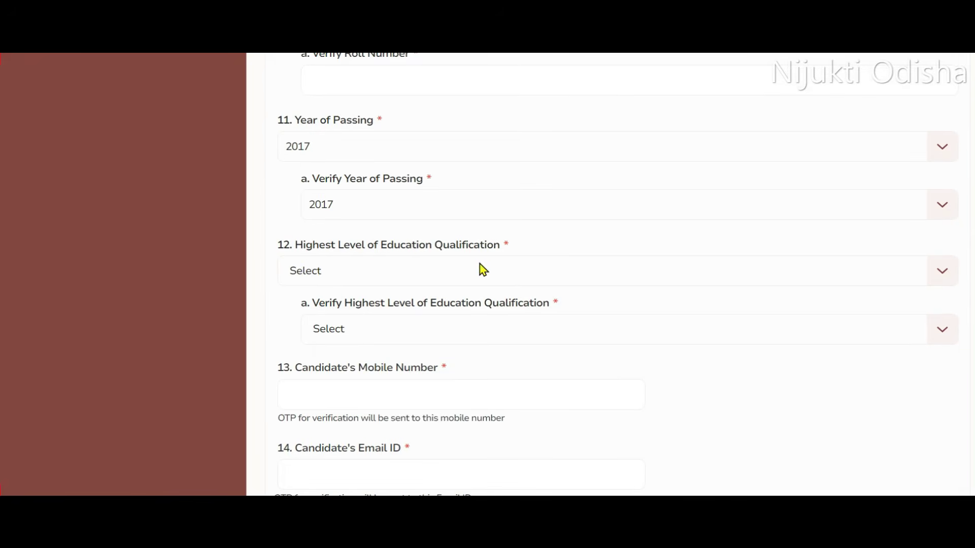
left_click(527, 280)
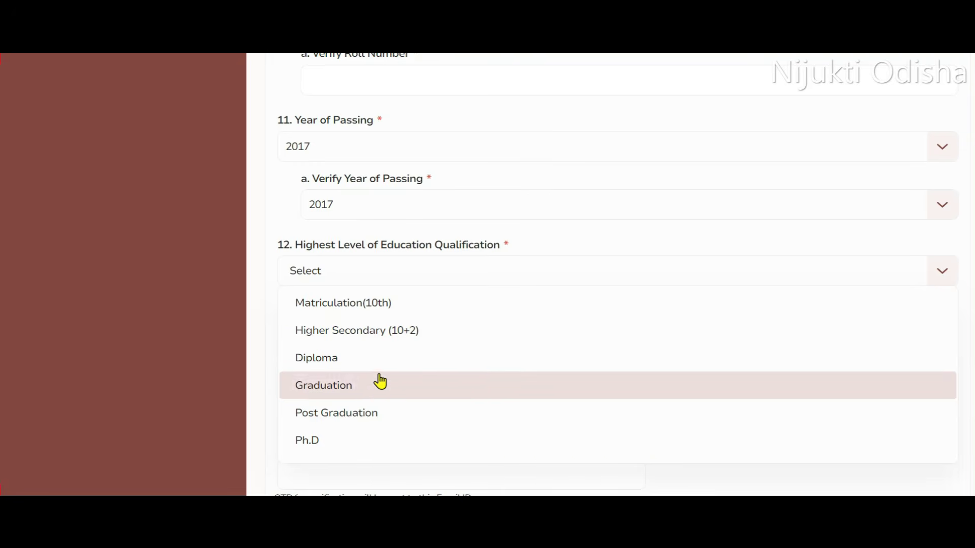
left_click(390, 333)
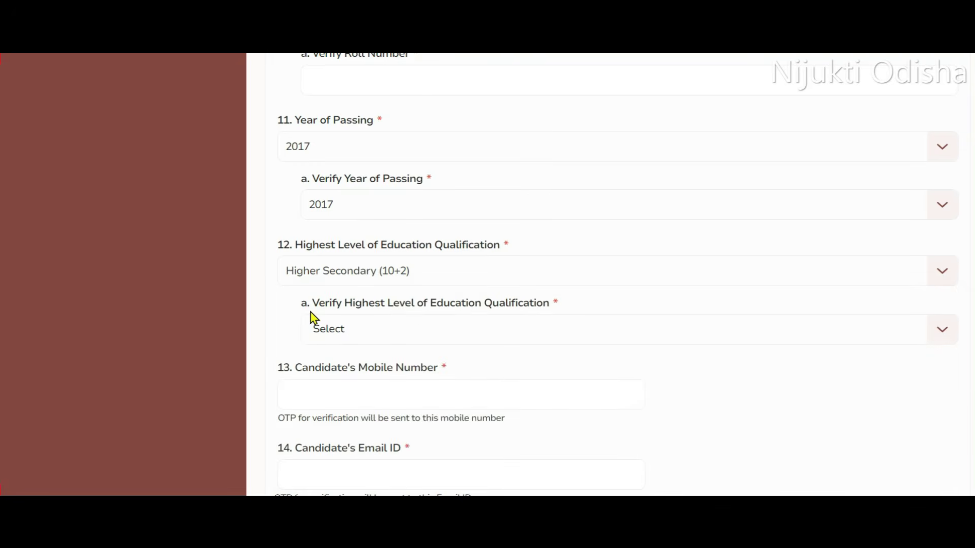
left_click(538, 345)
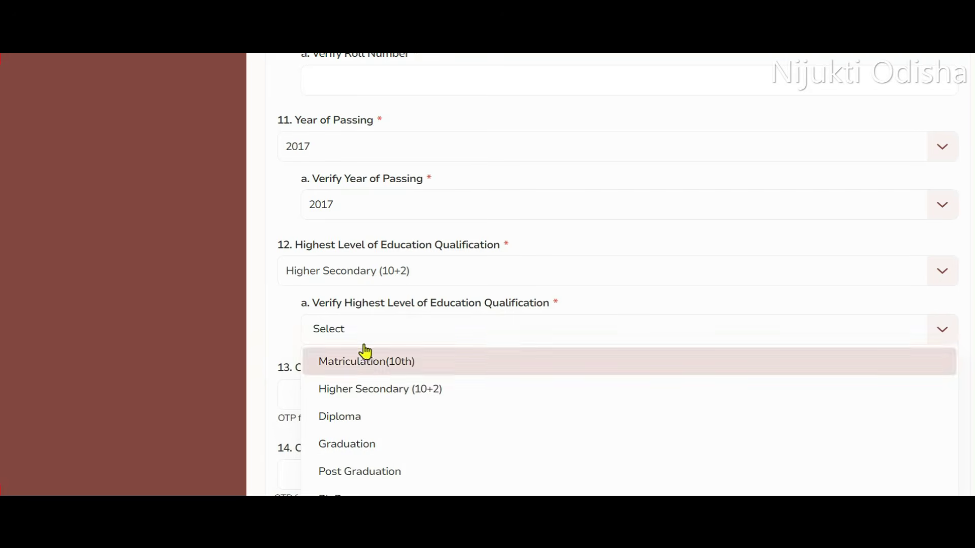
left_click(365, 389)
Acknowledge the personal details submission and continue from the registration number page to the candidate sign-in for password creation.
scroll(438, 343, "down", 3)
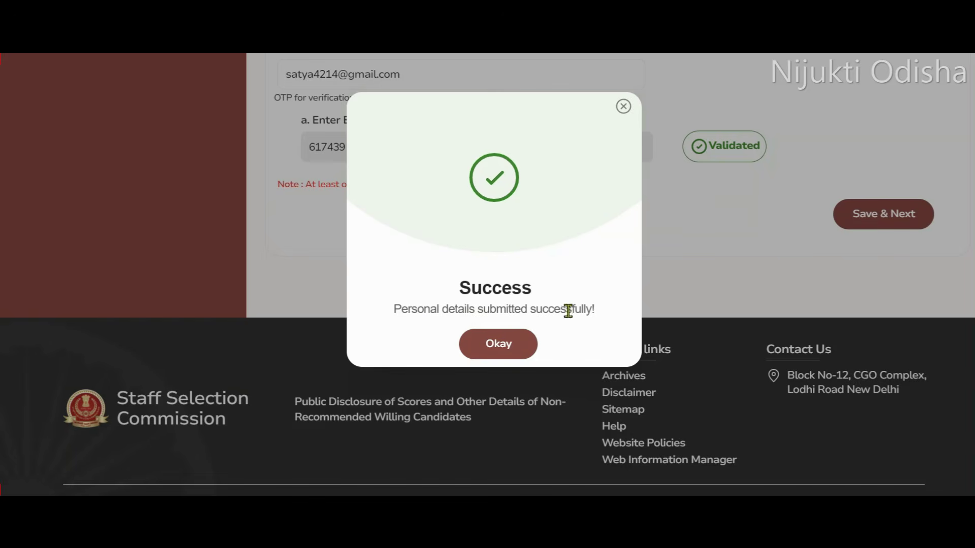
left_click(501, 345)
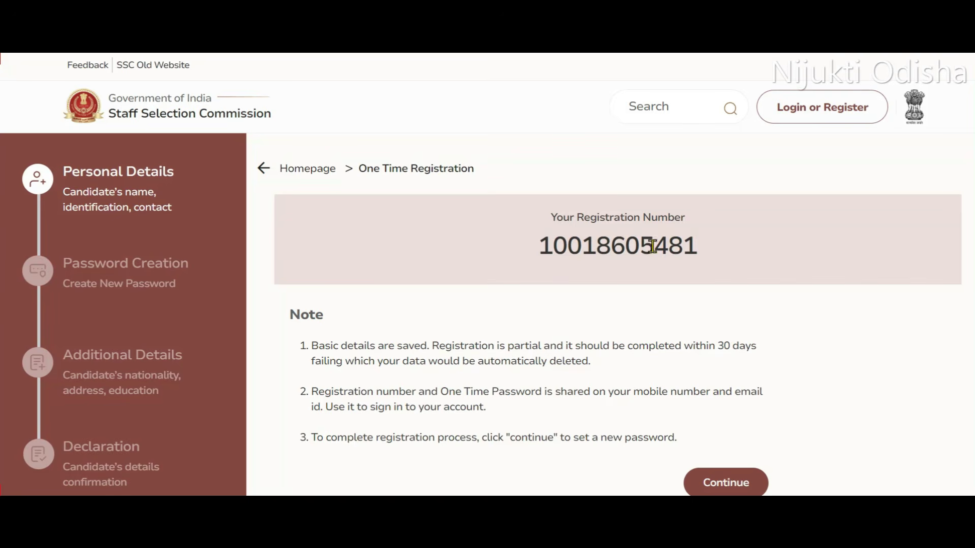
scroll(612, 246, "down", 2)
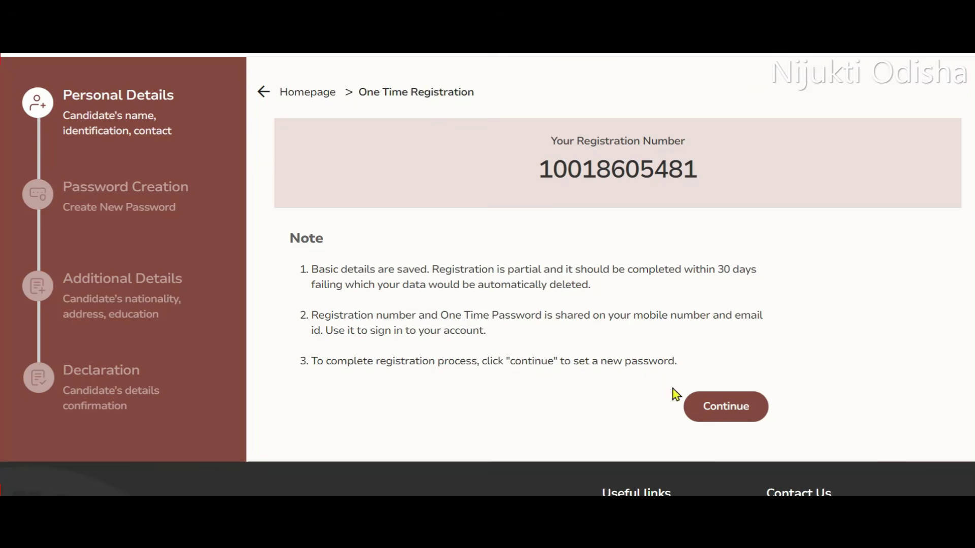
left_click(730, 407)
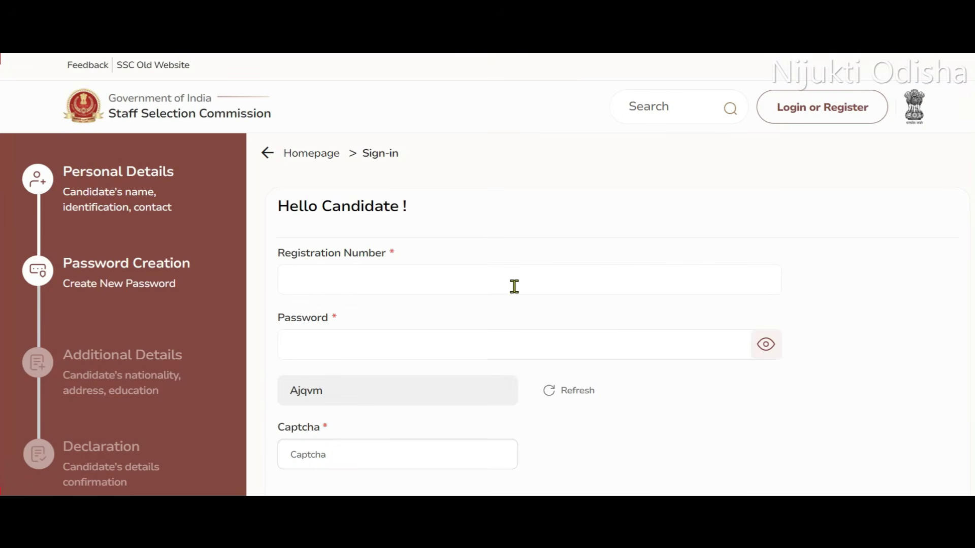
Set Security Question 1 on the new password form to "What was the name of your first school?".
scroll(513, 290, "down", 3)
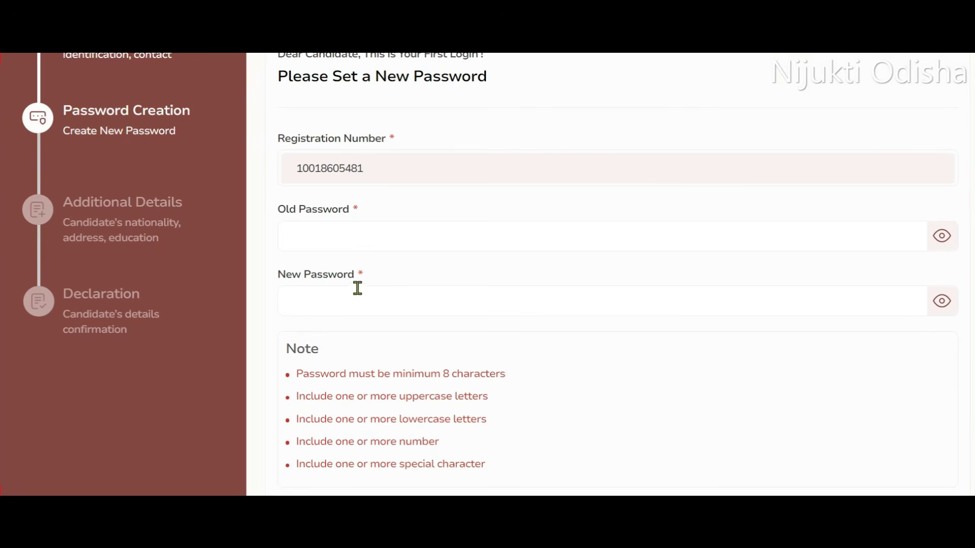
scroll(381, 226, "down", 1)
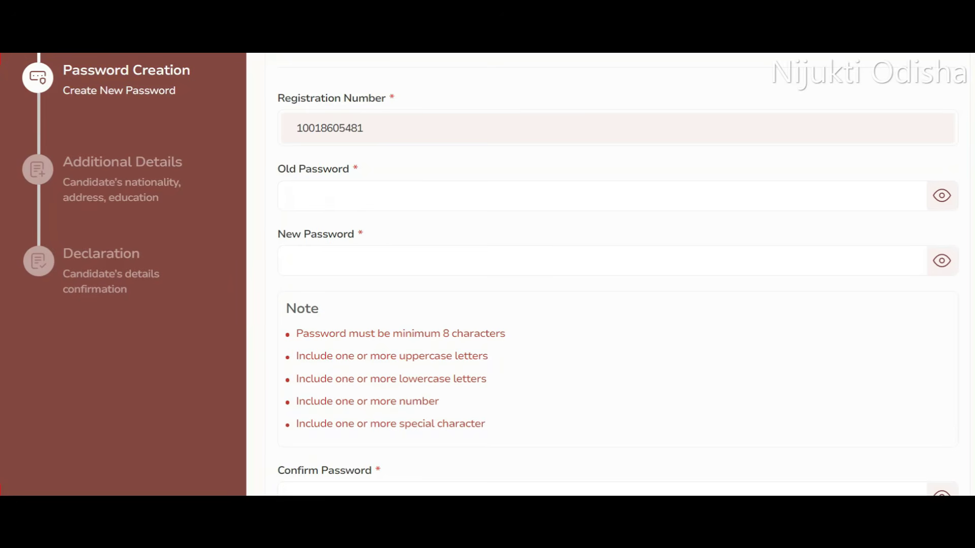
scroll(468, 298, "down", 2)
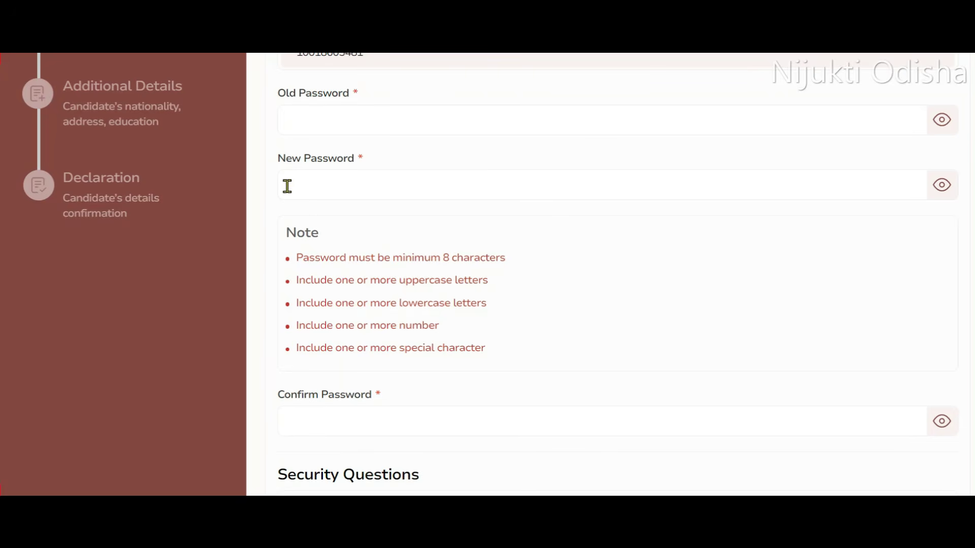
scroll(438, 254, "down", 3)
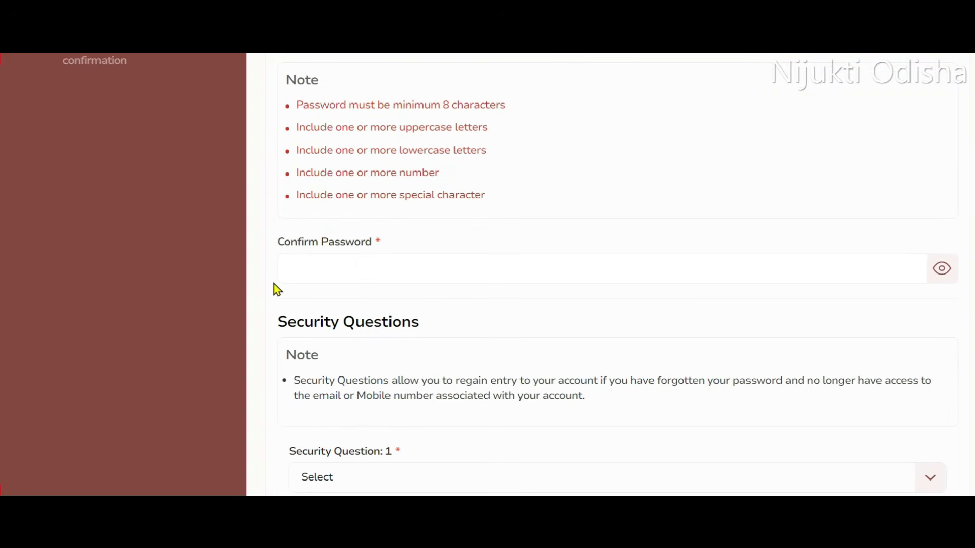
scroll(505, 266, "down", 5)
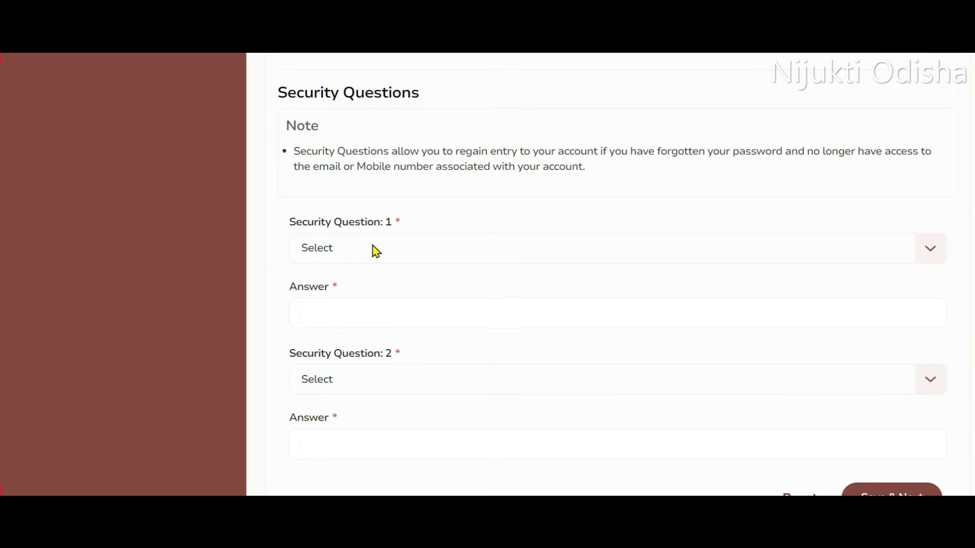
scroll(424, 374, "down", 1)
scroll(417, 314, "down", 1)
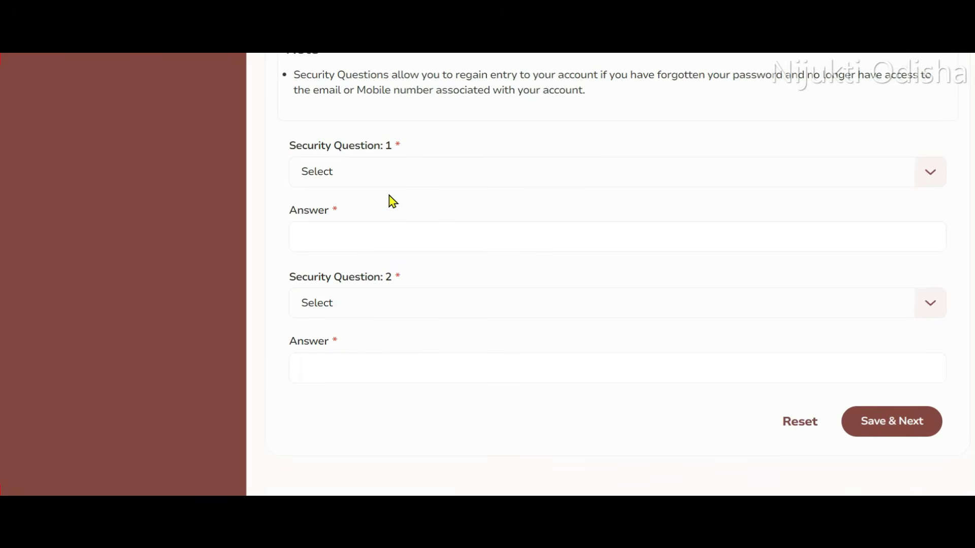
left_click(393, 175)
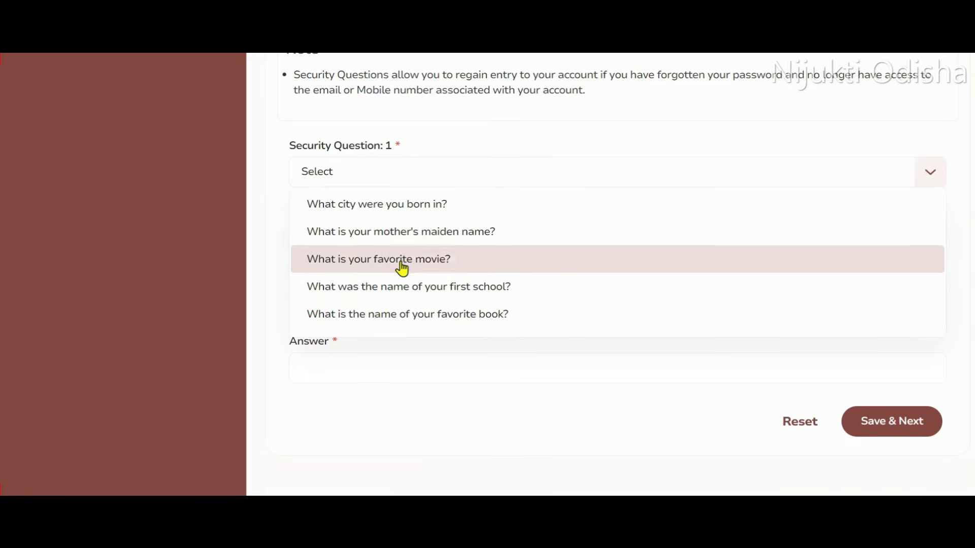
left_click(402, 288)
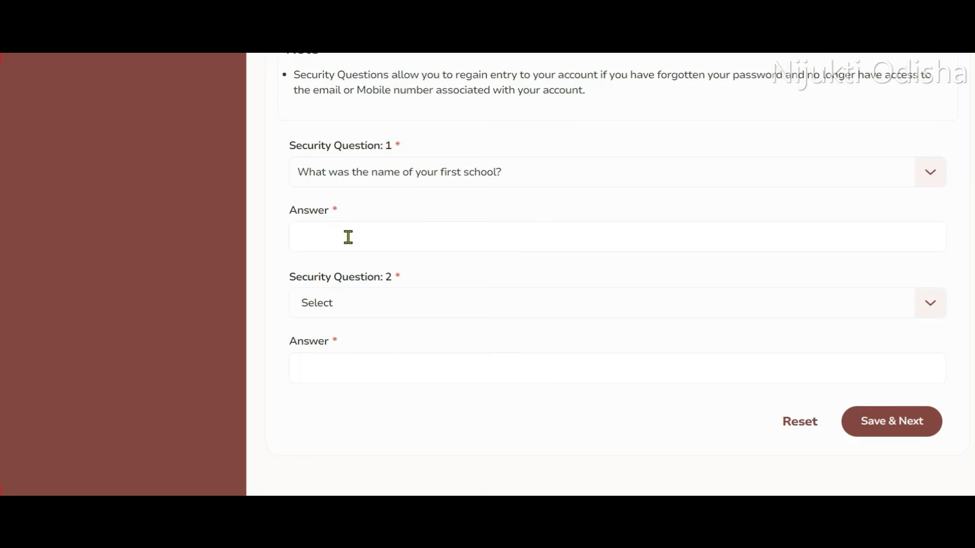
Set Security Question 2 to "What is your mother's maiden name?" and acknowledge the password creation.
left_click(408, 301)
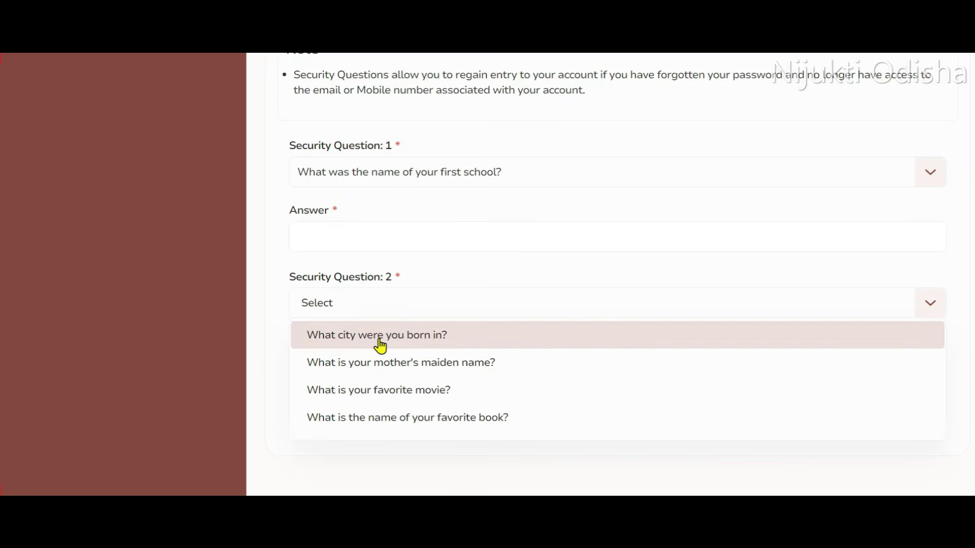
left_click(391, 360)
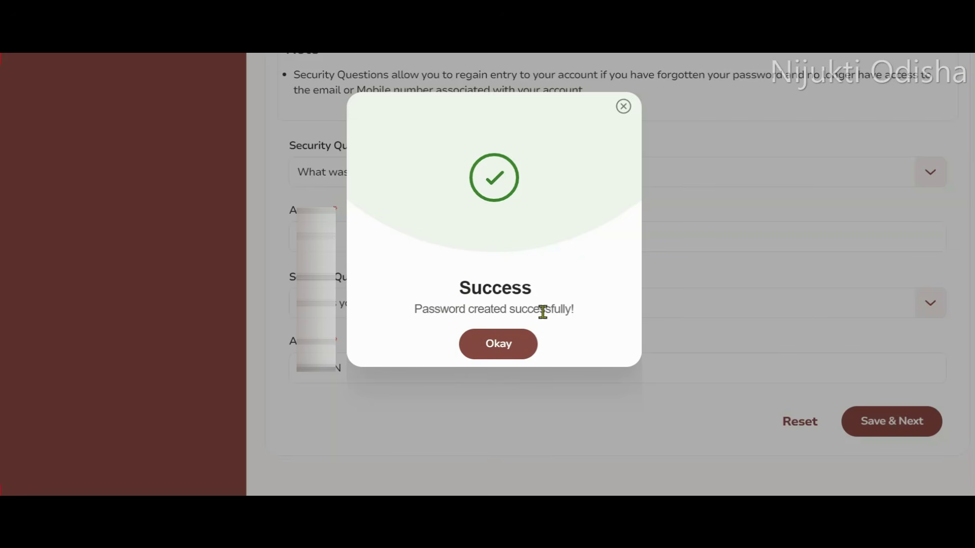
left_click(490, 352)
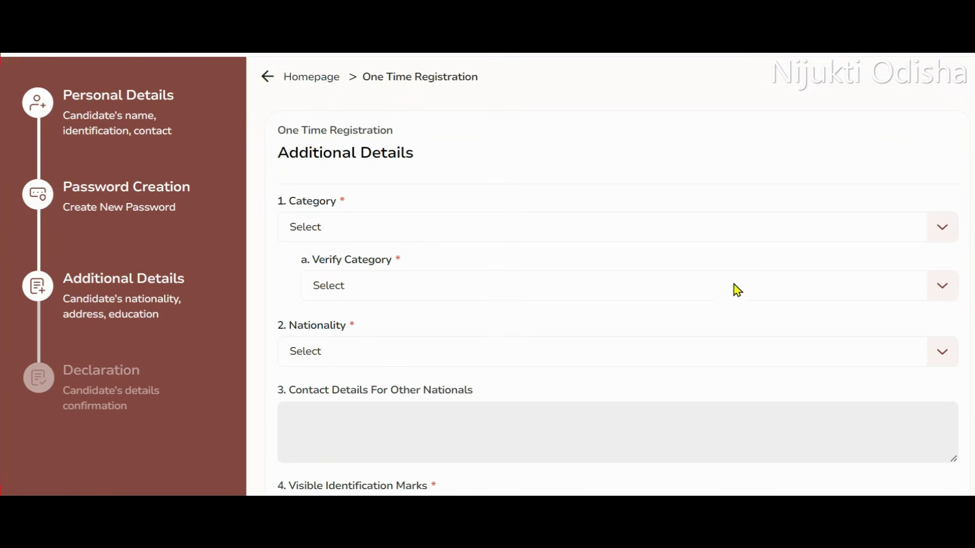
Set both Category and Verify Category to OBC in the Additional Details form.
left_click(413, 232)
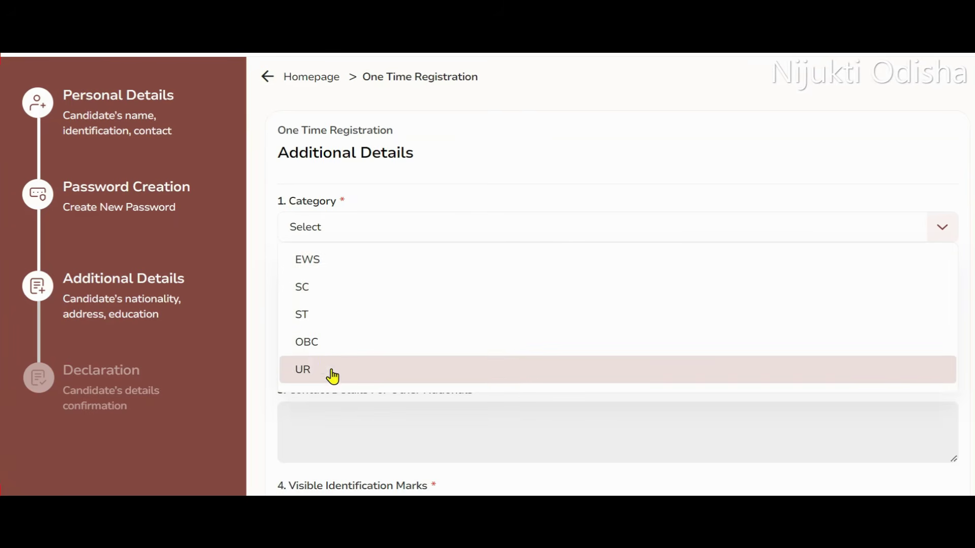
left_click(333, 351)
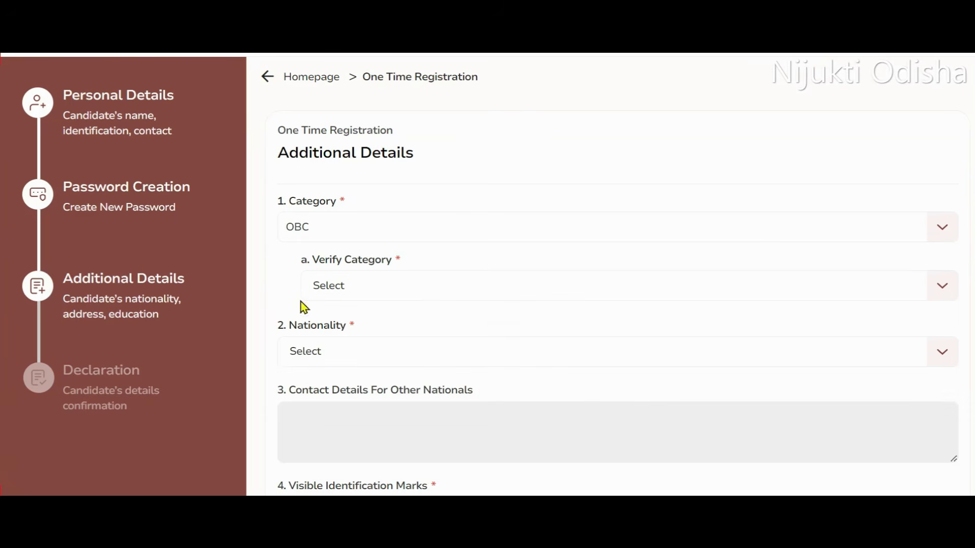
left_click(386, 290)
left_click(361, 406)
Set the candidate's Nationality to Citizen of India.
scroll(556, 340, "down", 2)
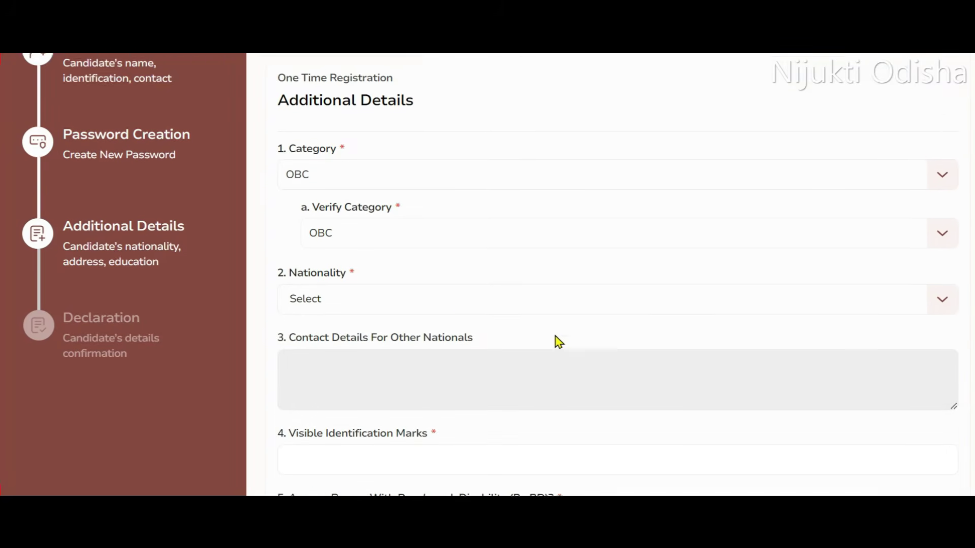
left_click(447, 278)
scroll(462, 355, "down", 3)
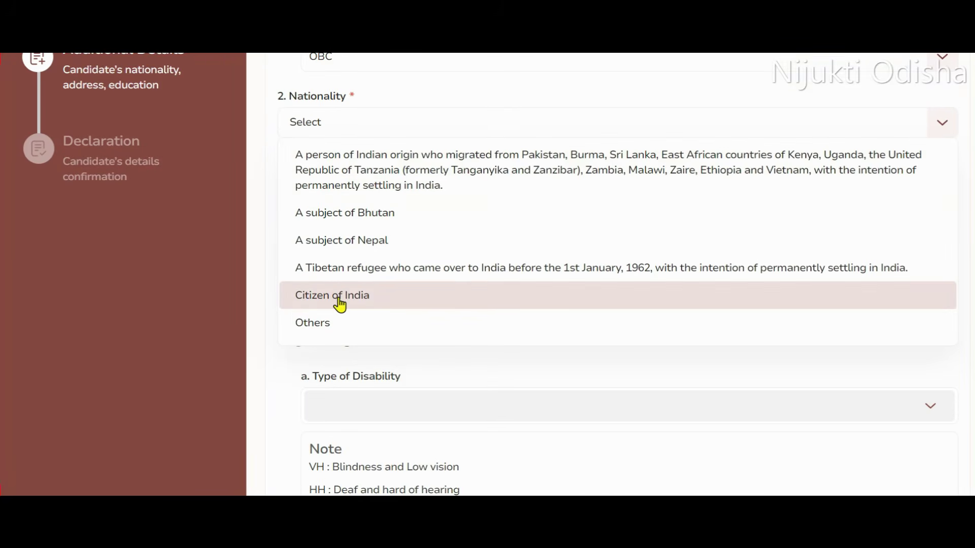
left_click(339, 304)
View the Type of Disability choices by answering Yes to the benchmark disability question, and return the answer to No.
scroll(291, 279, "down", 2)
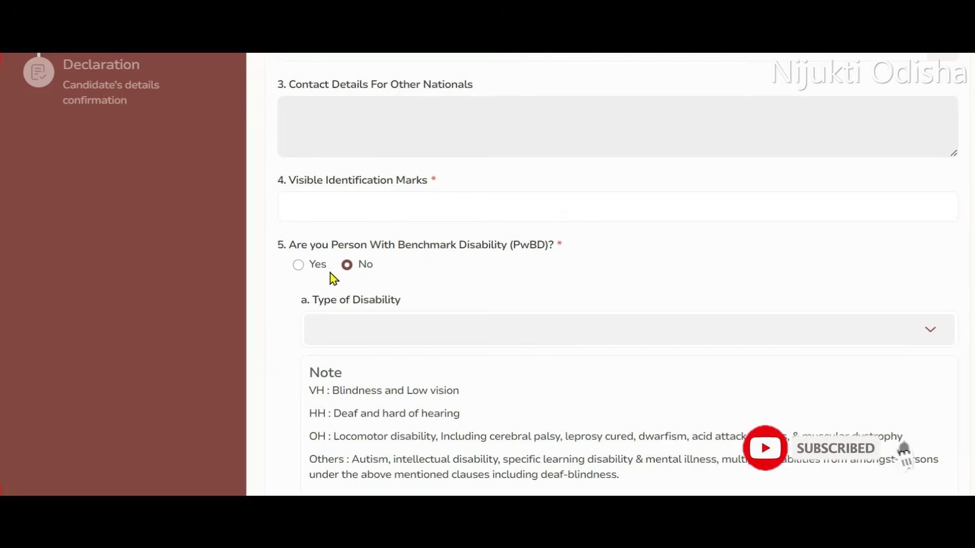
left_click(298, 265)
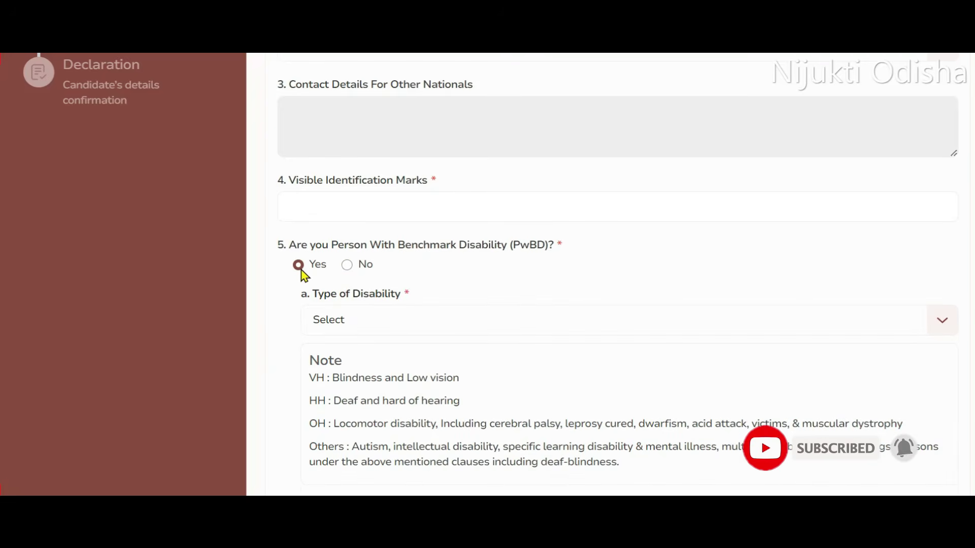
left_click(395, 327)
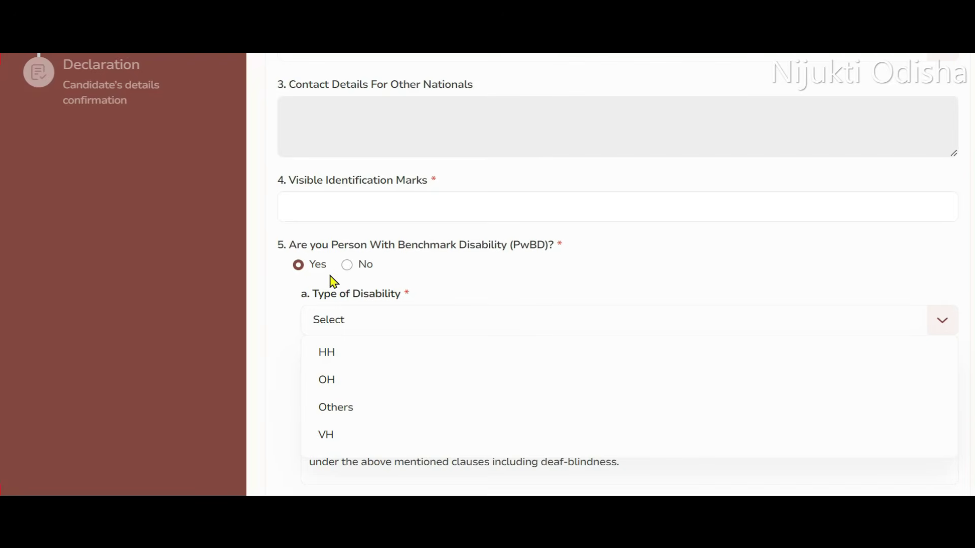
left_click(348, 266)
Set the permanent address's State/UT to Odisha and its District to Cuttack.
scroll(513, 274, "down", 4)
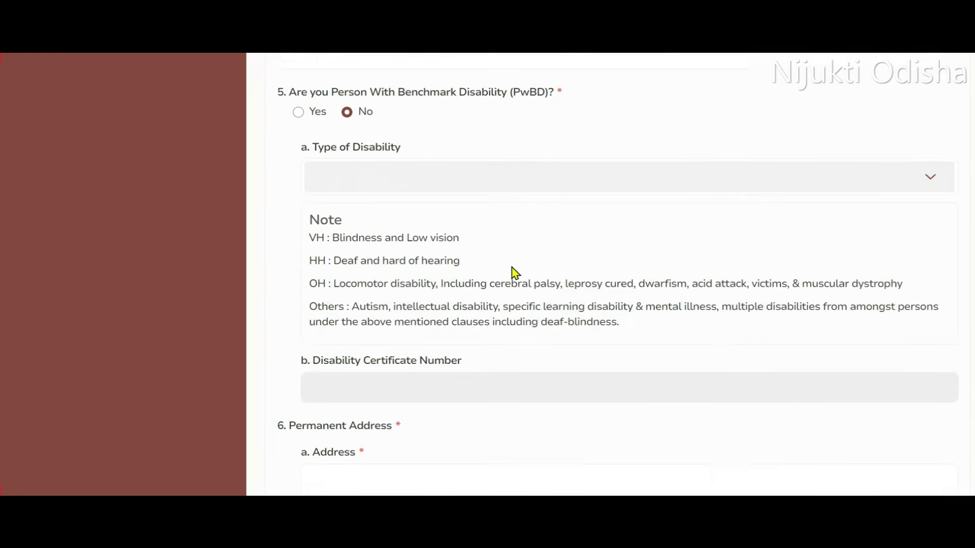
scroll(515, 273, "down", 1)
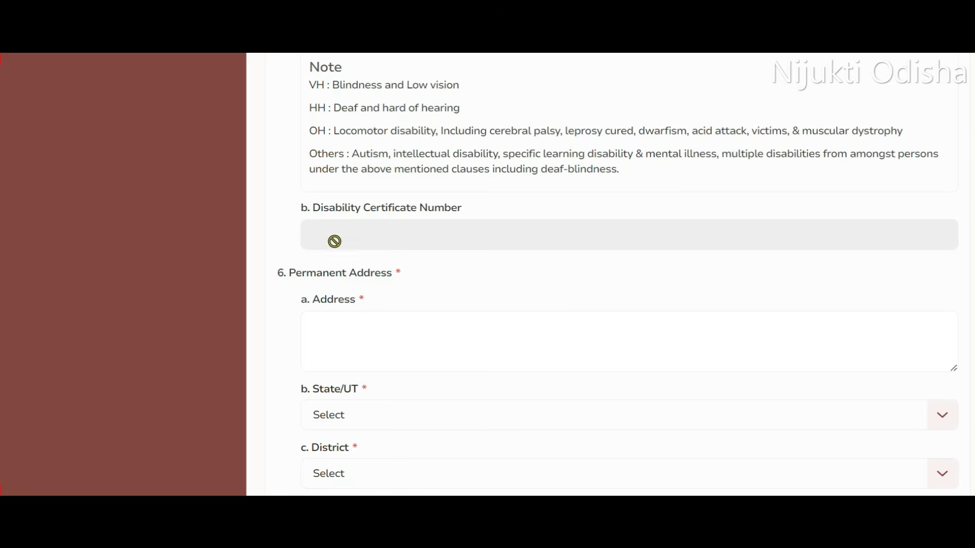
scroll(531, 233, "down", 1)
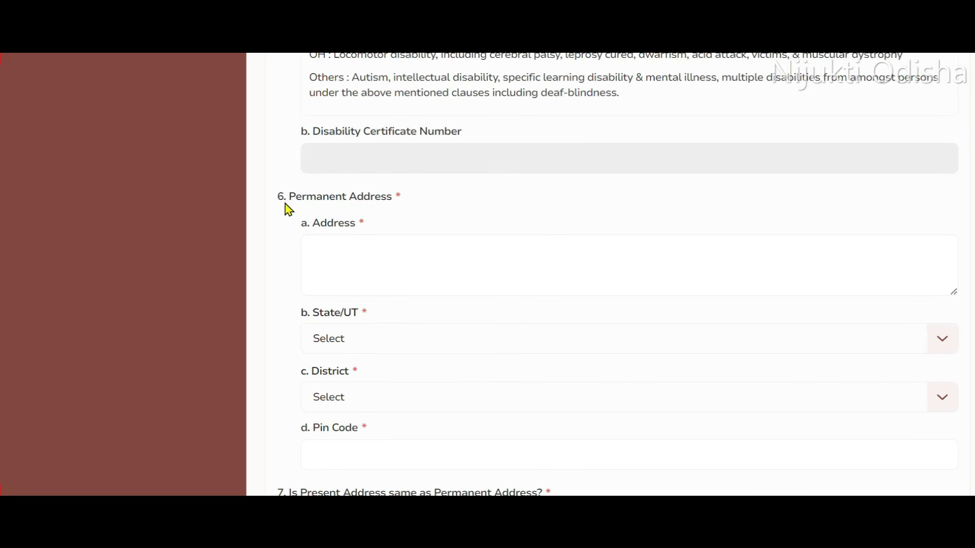
scroll(340, 260, "down", 1)
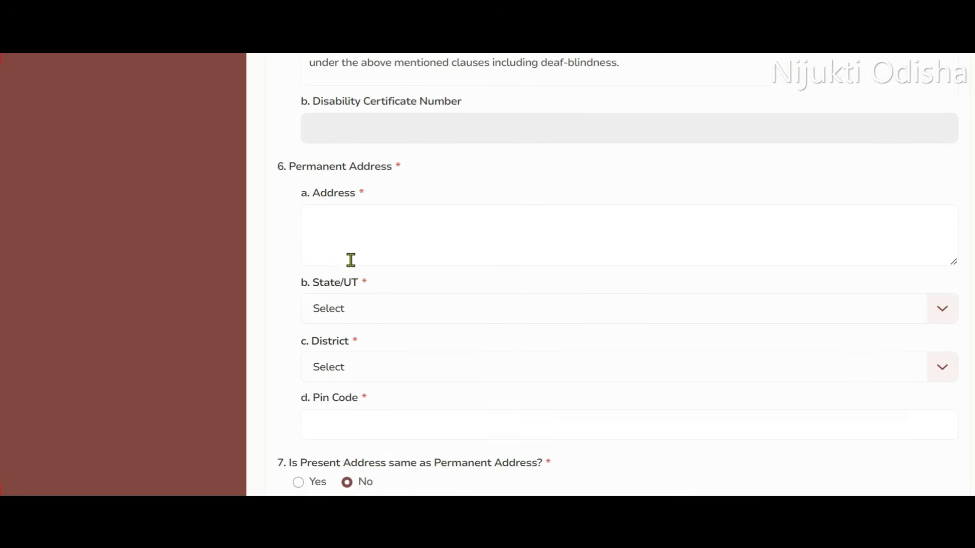
left_click(416, 273)
scroll(396, 352, "down", 6)
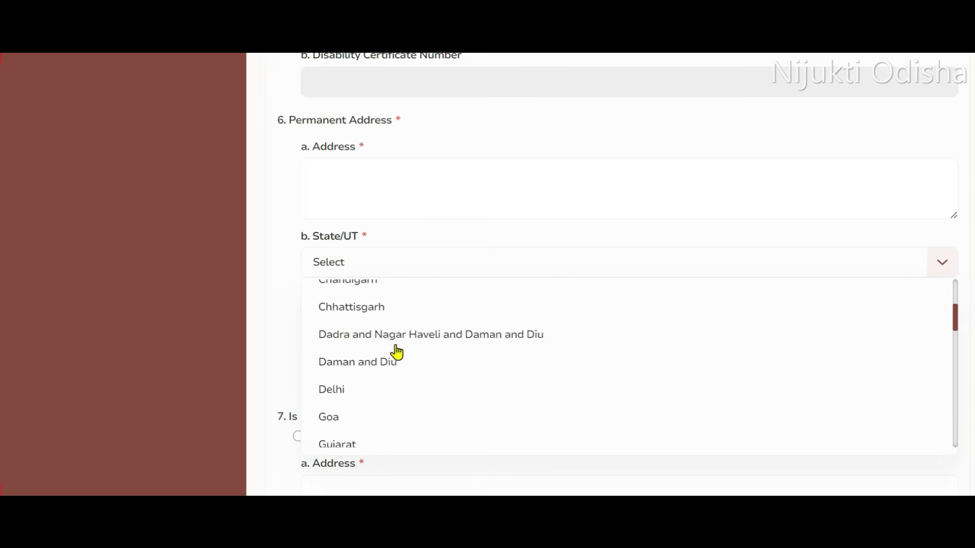
scroll(392, 396, "down", 5)
left_click(365, 399)
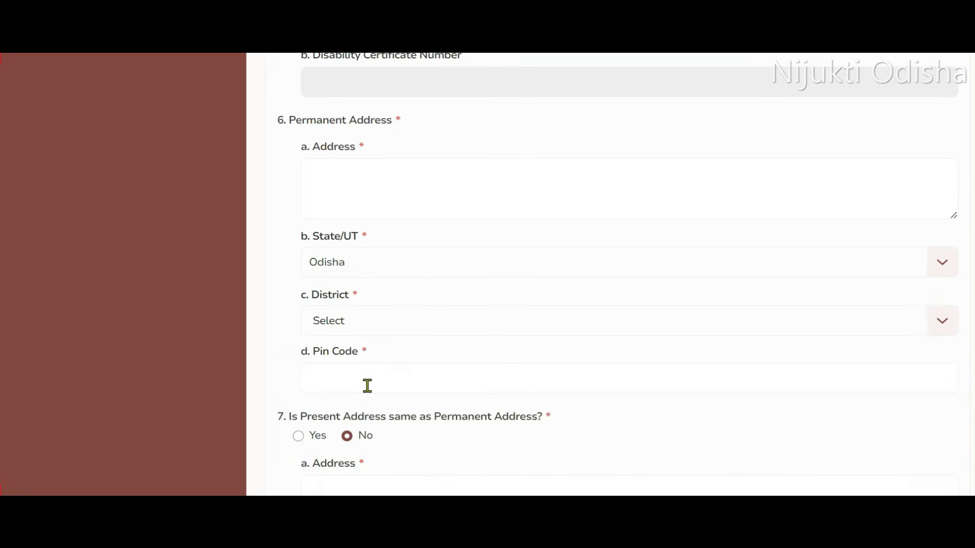
left_click(407, 322)
scroll(404, 386, "down", 3)
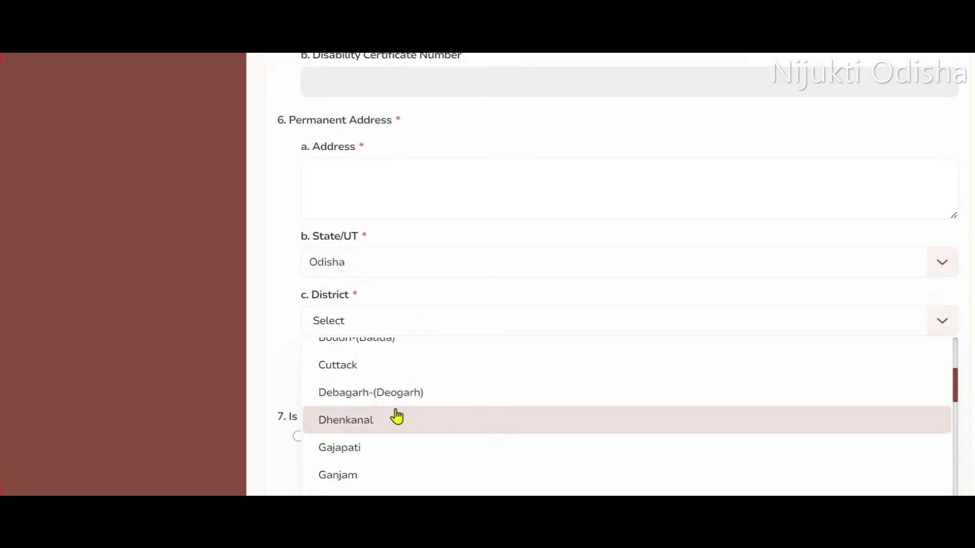
left_click(382, 376)
Check the permanent and present address sections, and save the additional details to proceed to the declaration.
scroll(477, 353, "down", 2)
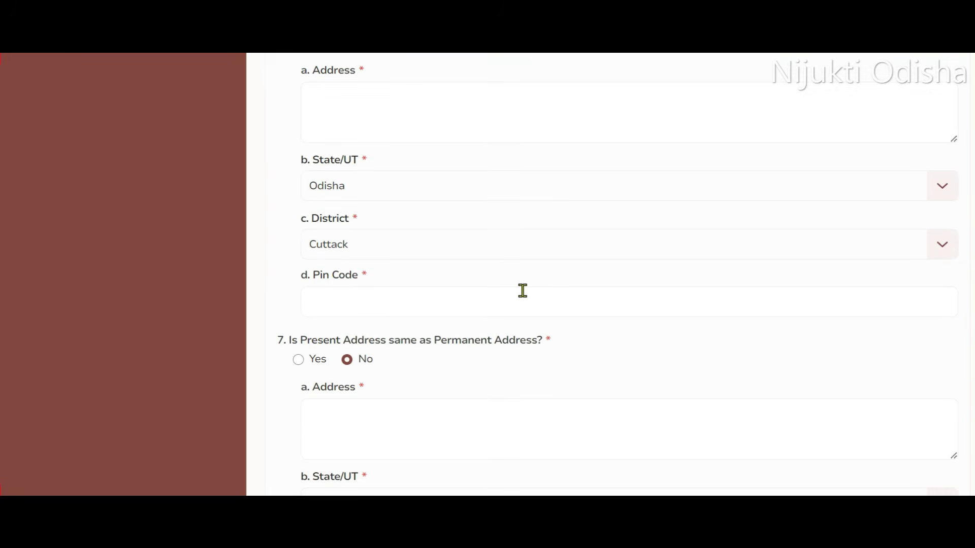
scroll(508, 295, "down", 2)
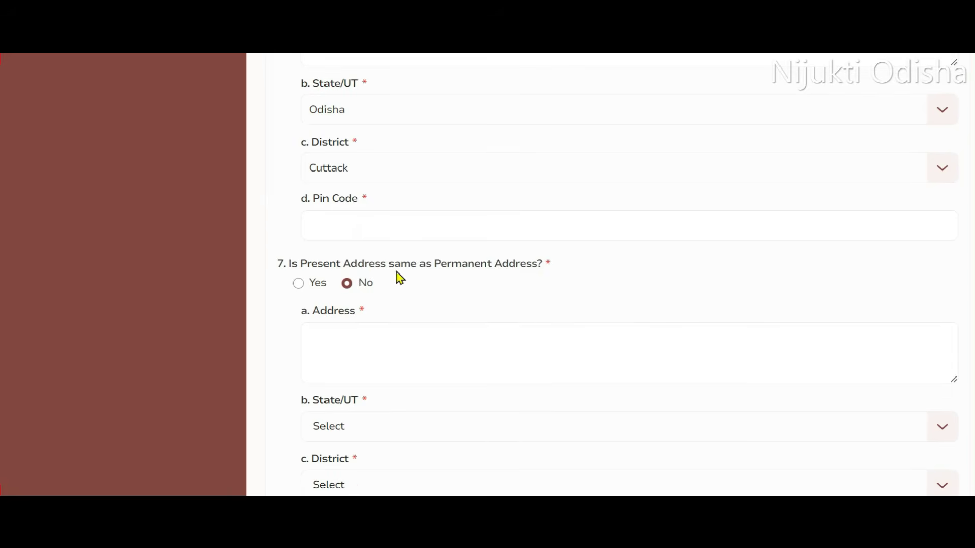
scroll(518, 277, "up", 2)
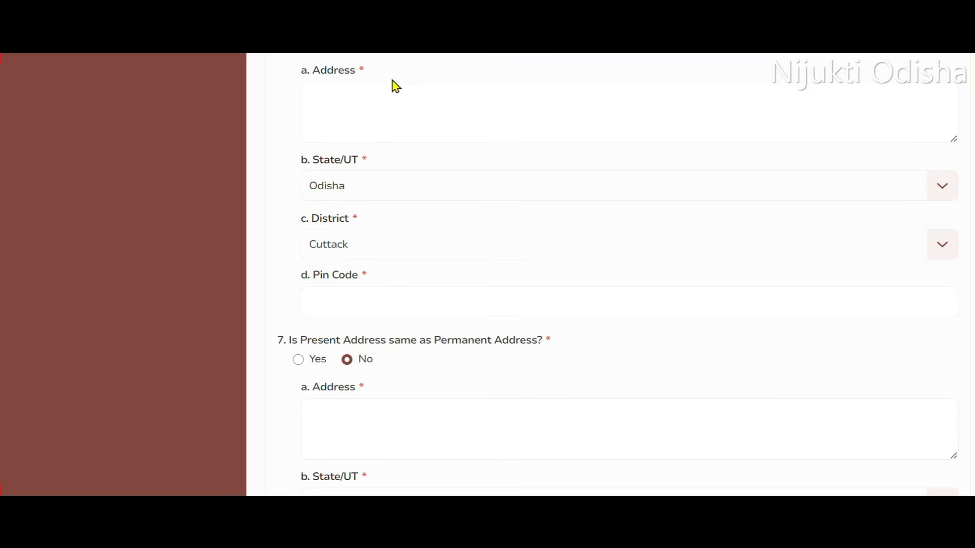
scroll(457, 168, "down", 3)
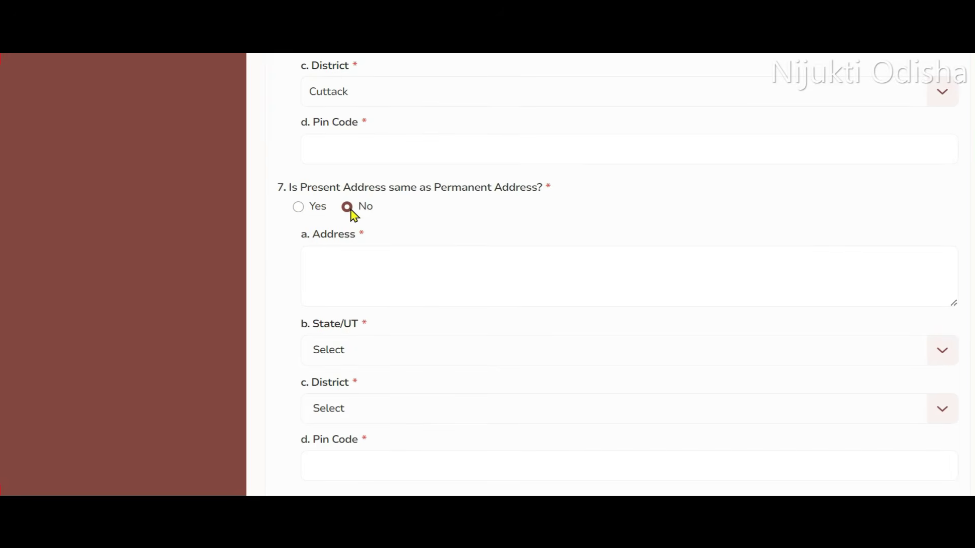
scroll(389, 280, "down", 2)
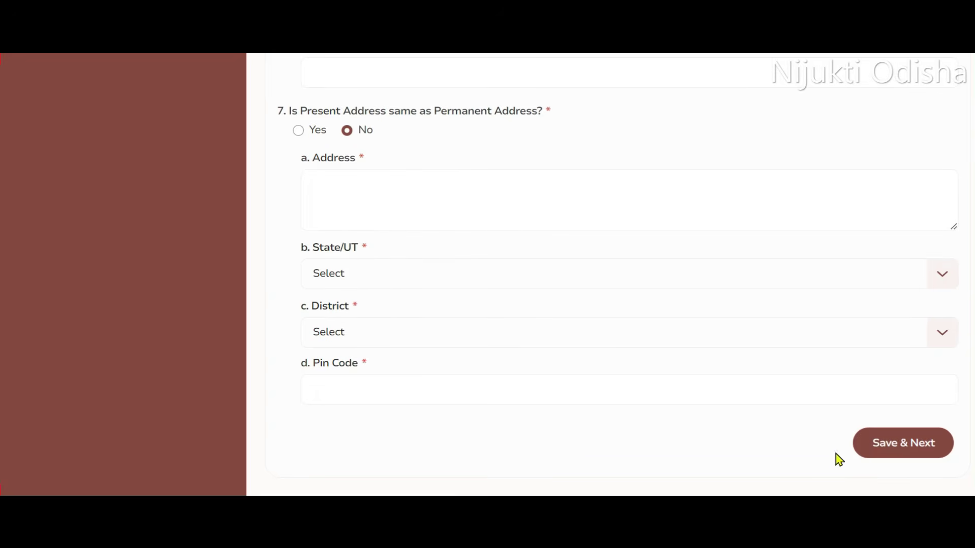
left_click(894, 450)
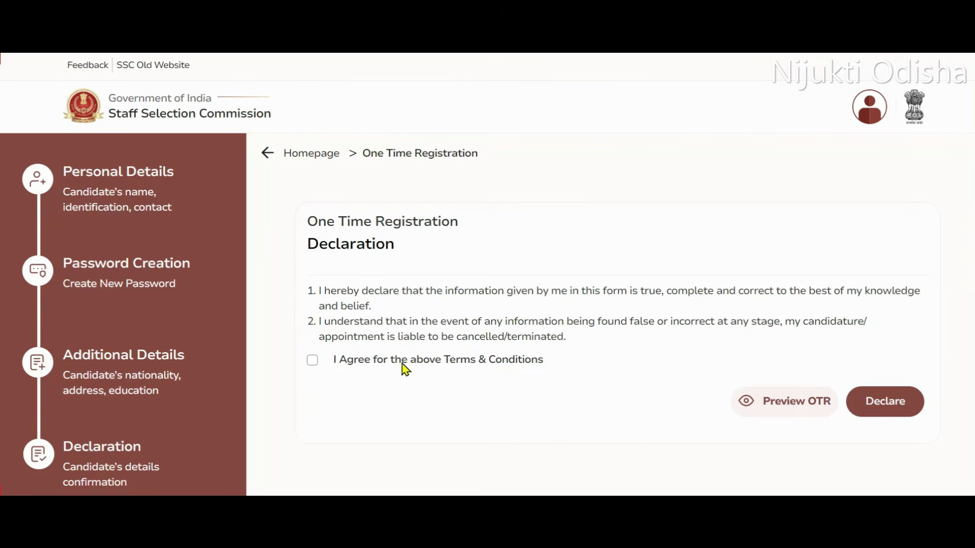
Agree to the declaration's Terms & Conditions and submit the declaration after previewing the OTR.
left_click(312, 360)
left_click(773, 408)
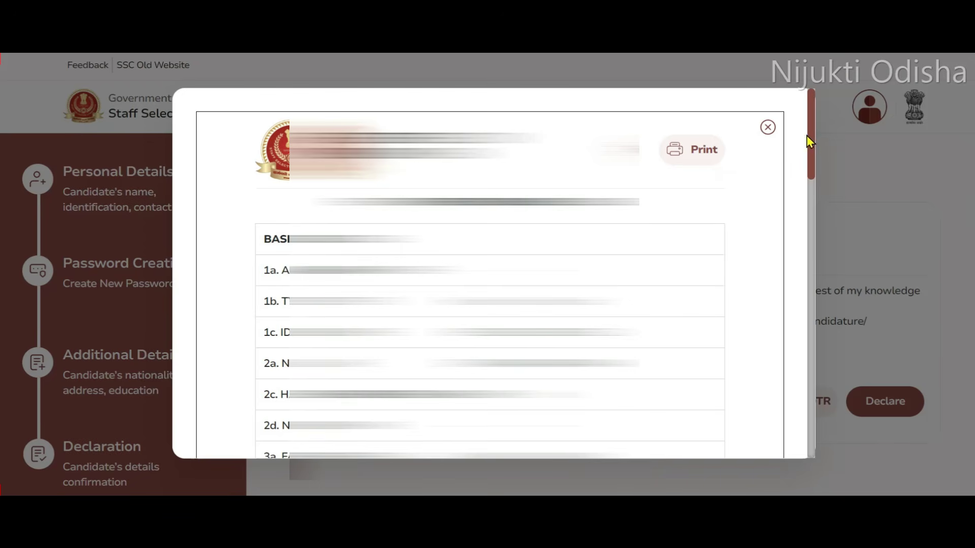
left_click_drag(809, 139, 815, 107)
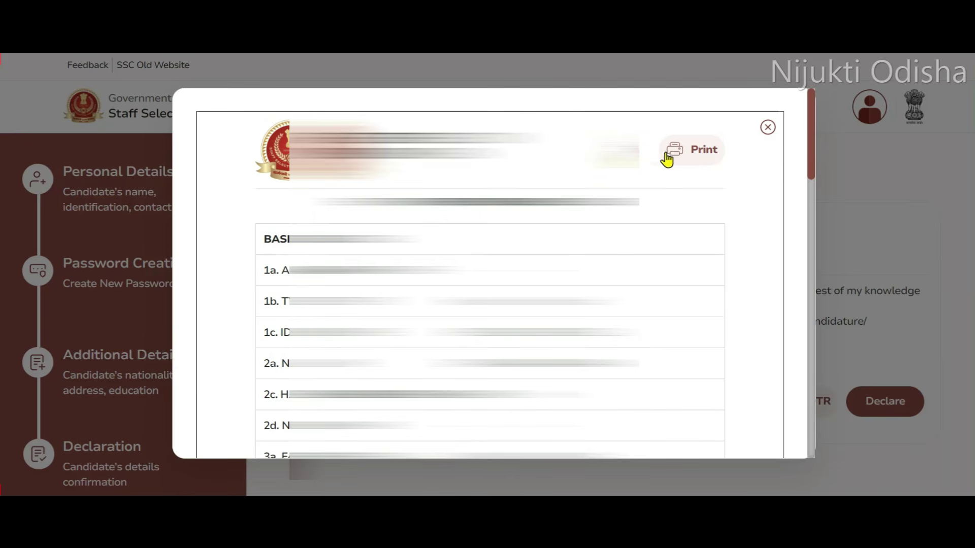
left_click(768, 128)
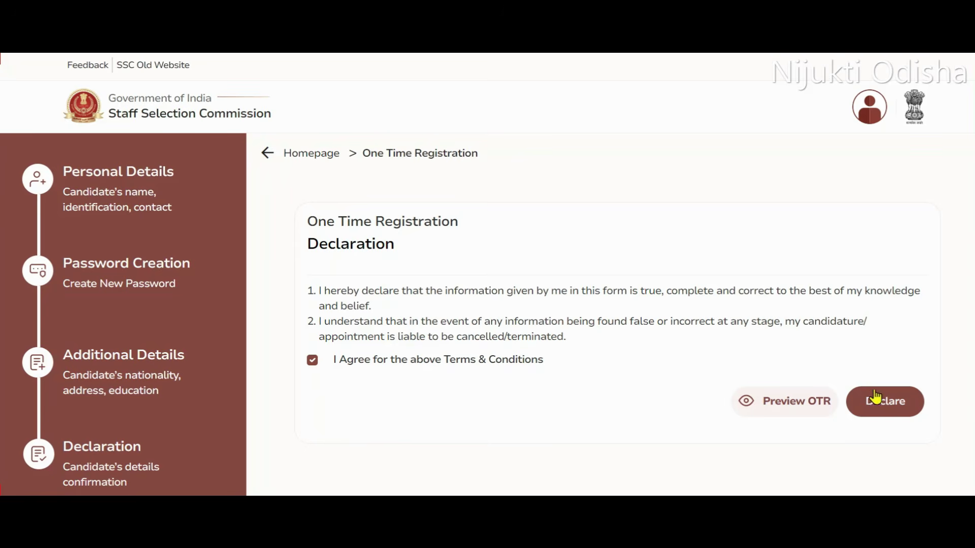
left_click(890, 404)
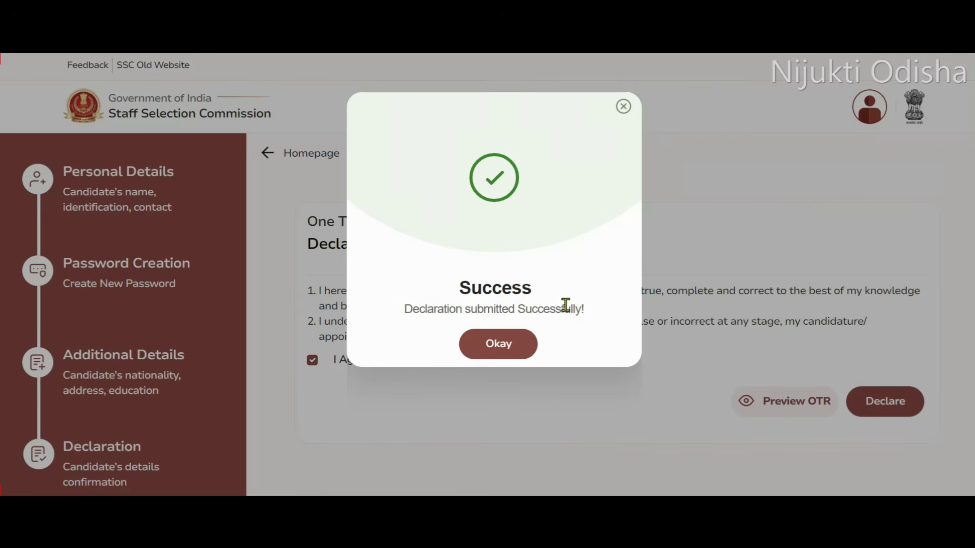
left_click(499, 346)
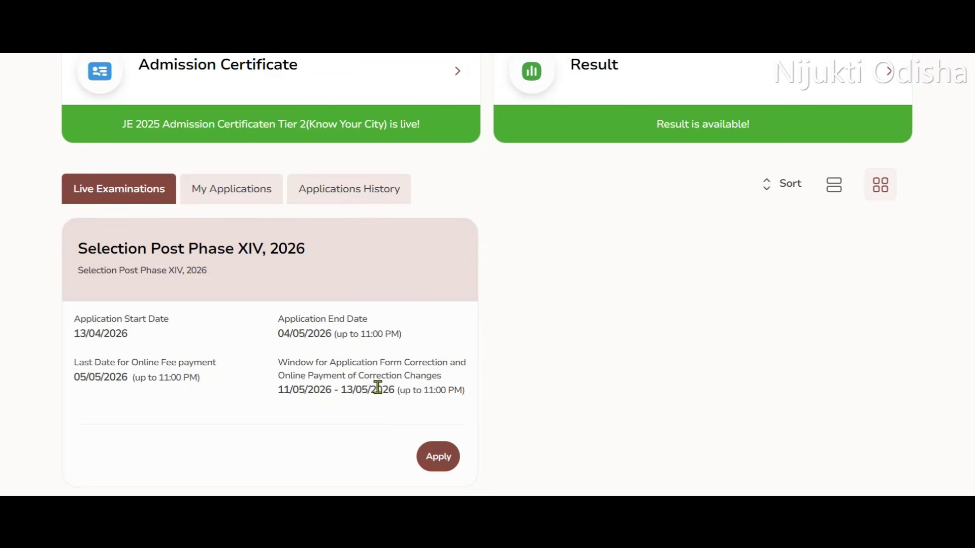
Apply for Selection Post Phase XIV, 2026 and continue through the instructions to the application form.
left_click(444, 458)
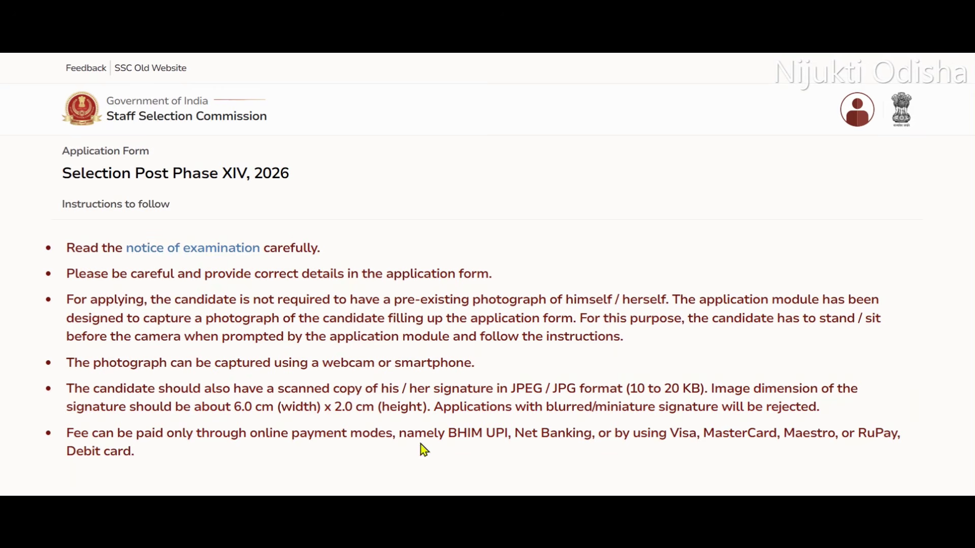
scroll(421, 337, "down", 3)
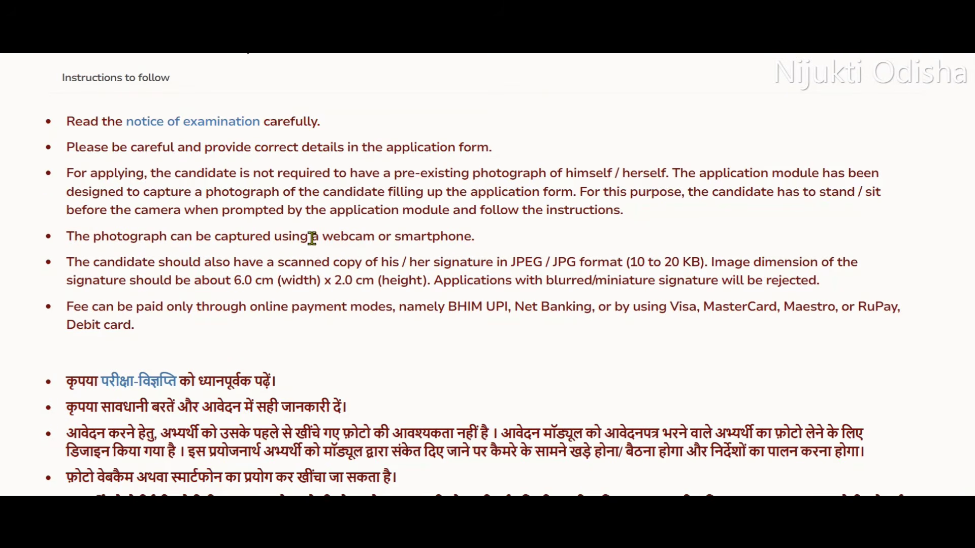
scroll(319, 281, "down", 5)
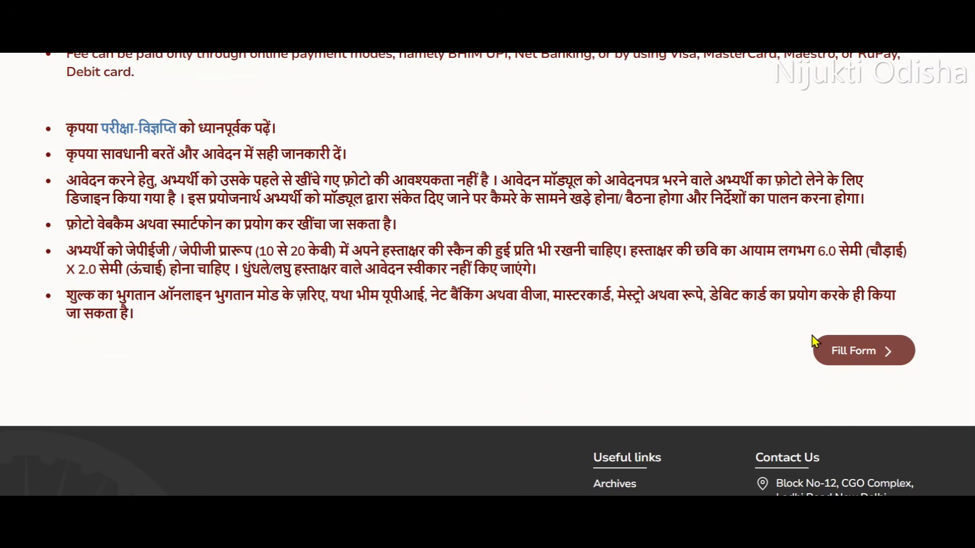
left_click(866, 357)
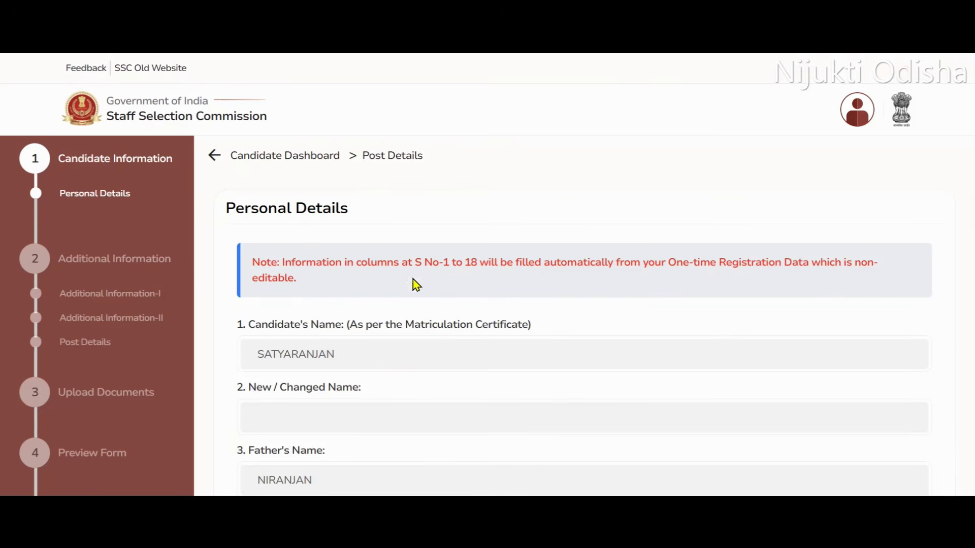
Save the prefilled Personal Details of the application and continue to Additional Information-I.
scroll(414, 305, "down", 2)
scroll(414, 322, "down", 15)
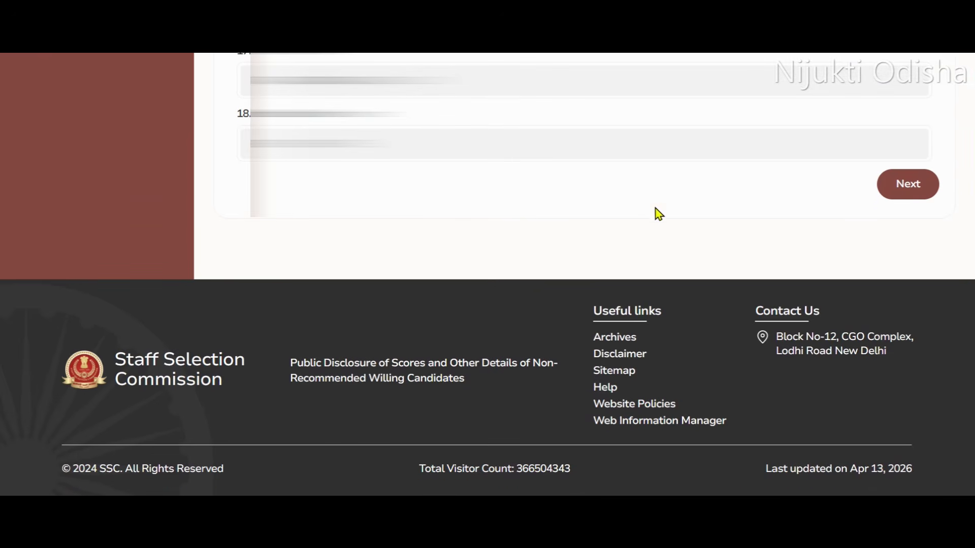
left_click(899, 194)
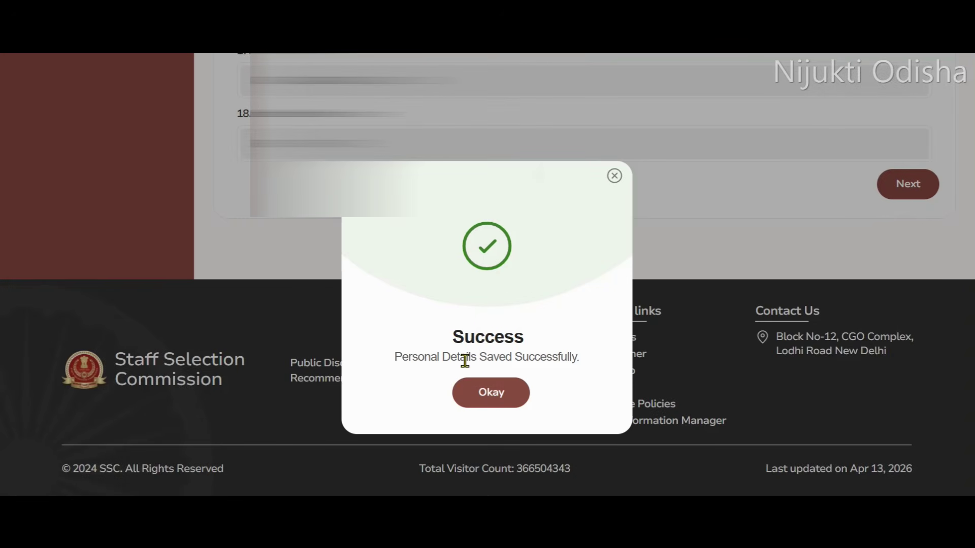
left_click(490, 395)
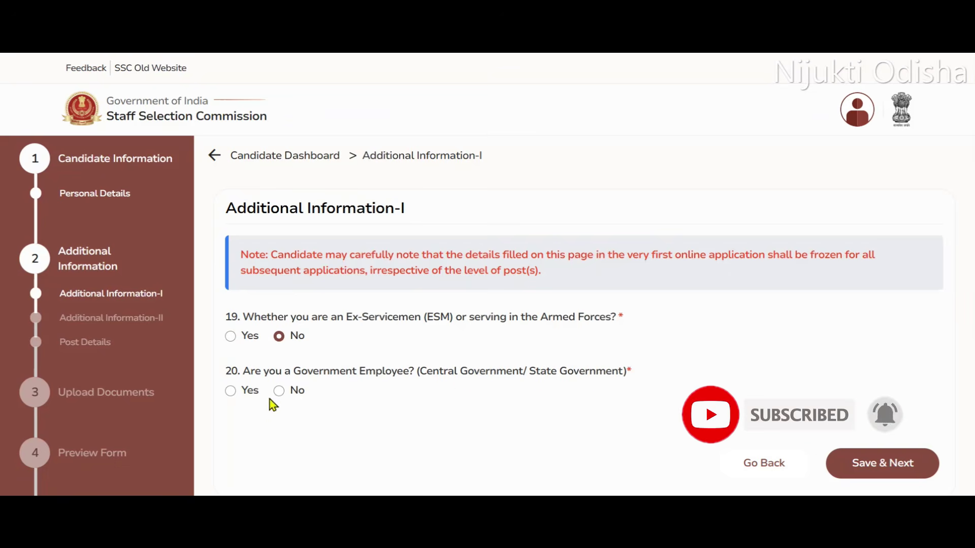
Answer No to being a Government Employee and save Additional Information-I to continue to Additional Information-II.
left_click(231, 391)
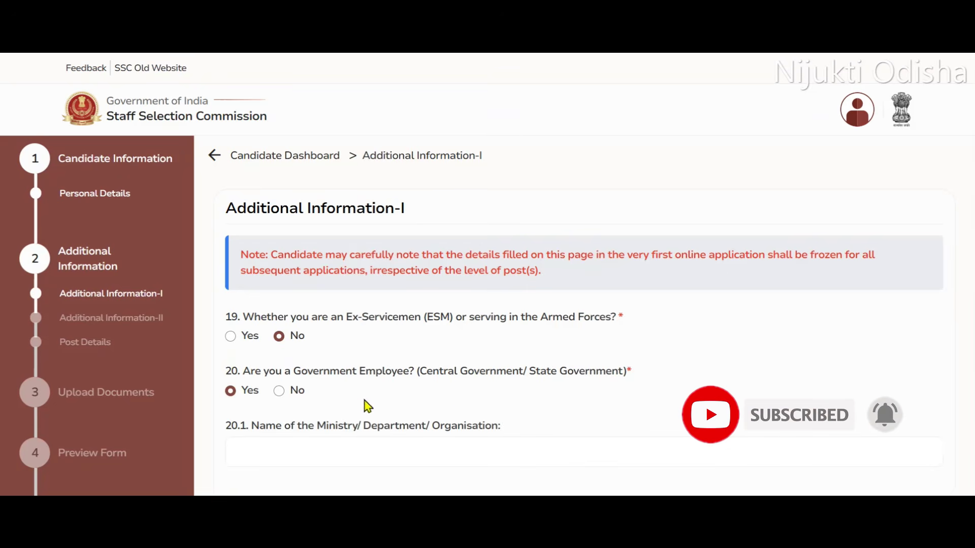
scroll(411, 367, "down", 2)
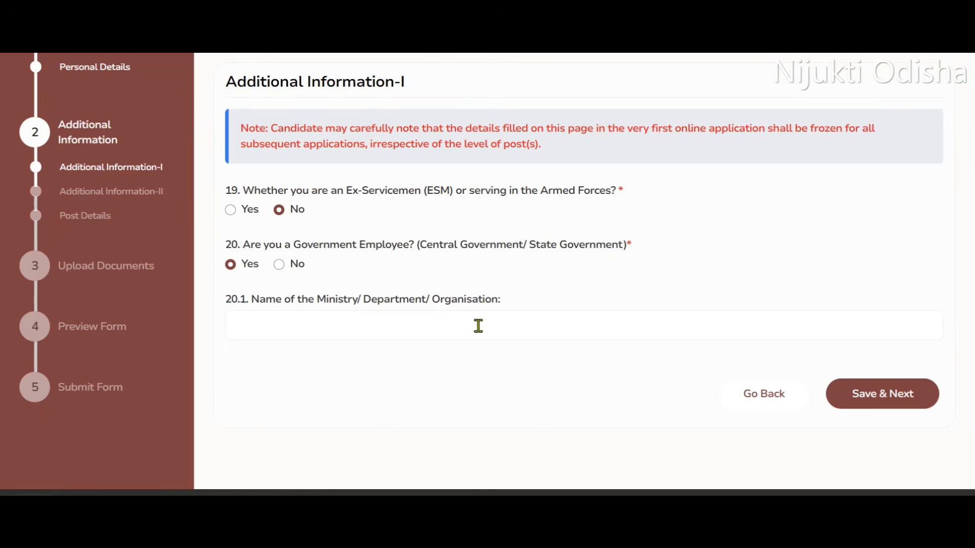
left_click(279, 264)
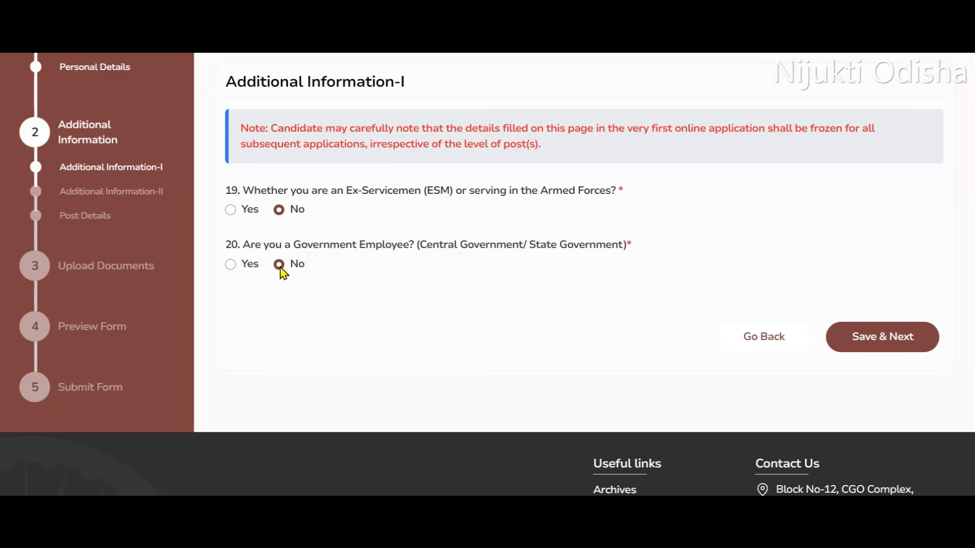
left_click(882, 343)
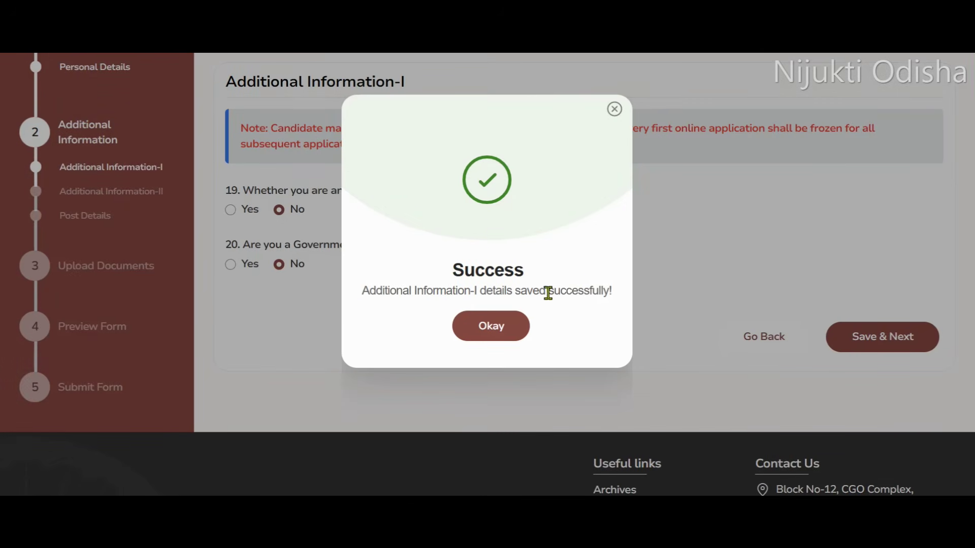
left_click(501, 331)
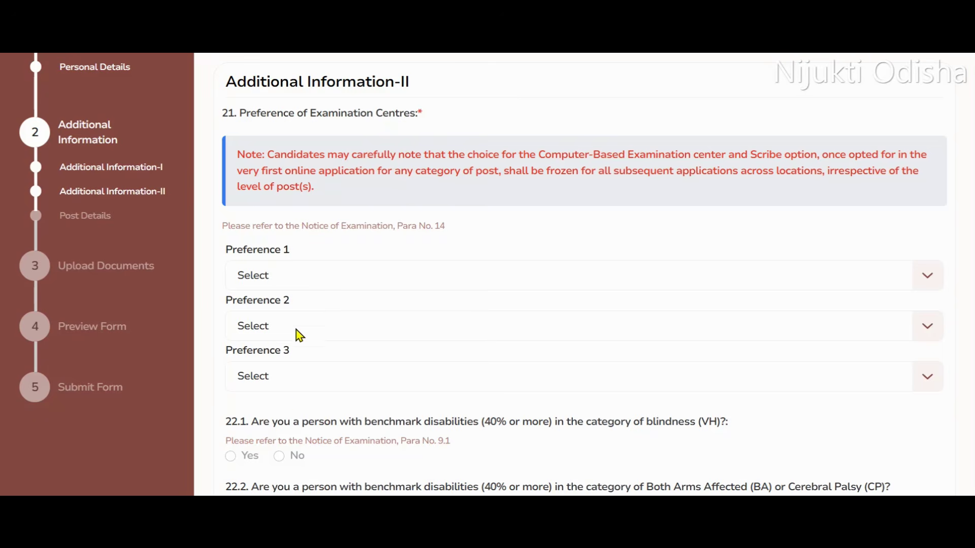
Choose ER-Bhubaneshwar (4604) as Preference 1 for the examination centre.
left_click(327, 287)
scroll(326, 355, "down", 3)
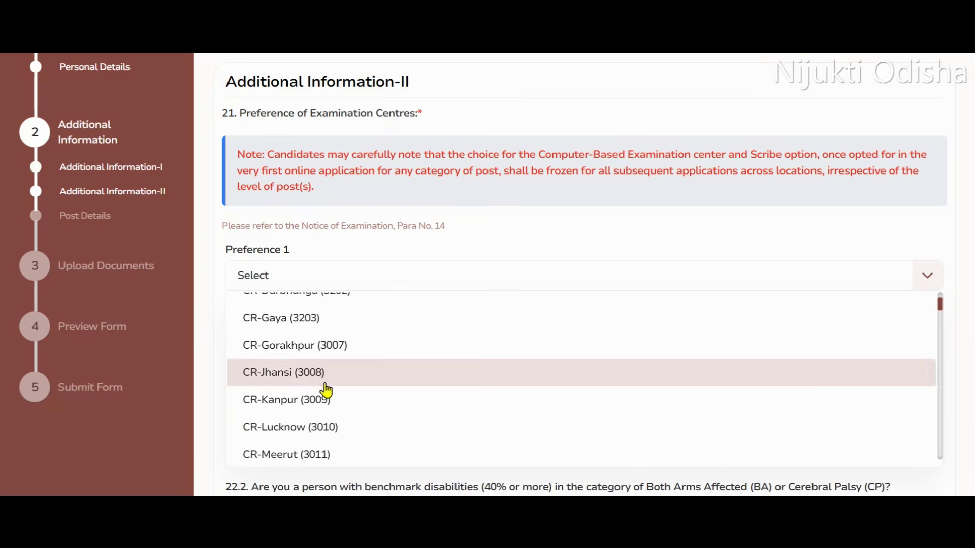
scroll(327, 388, "down", 1)
scroll(323, 394, "down", 1)
scroll(320, 385, "down", 3)
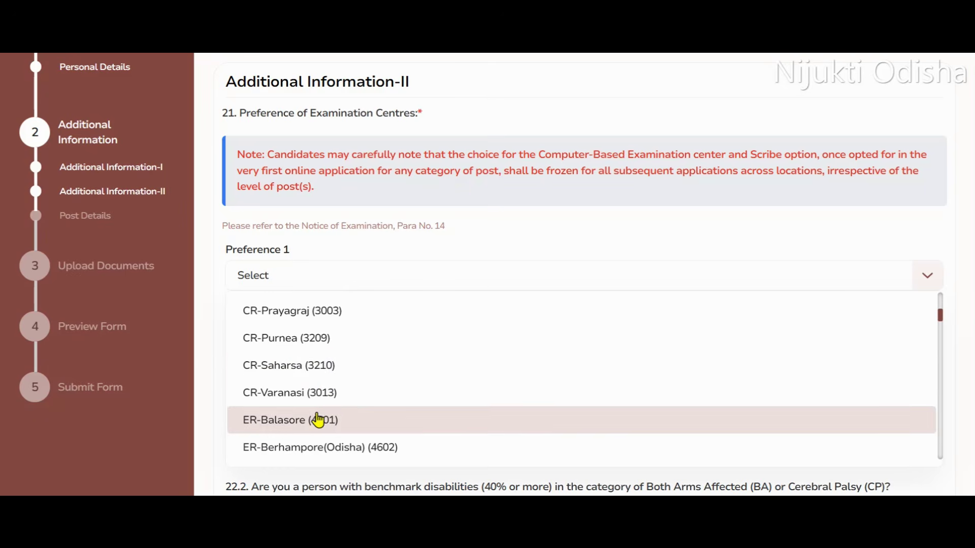
scroll(317, 409, "down", 3)
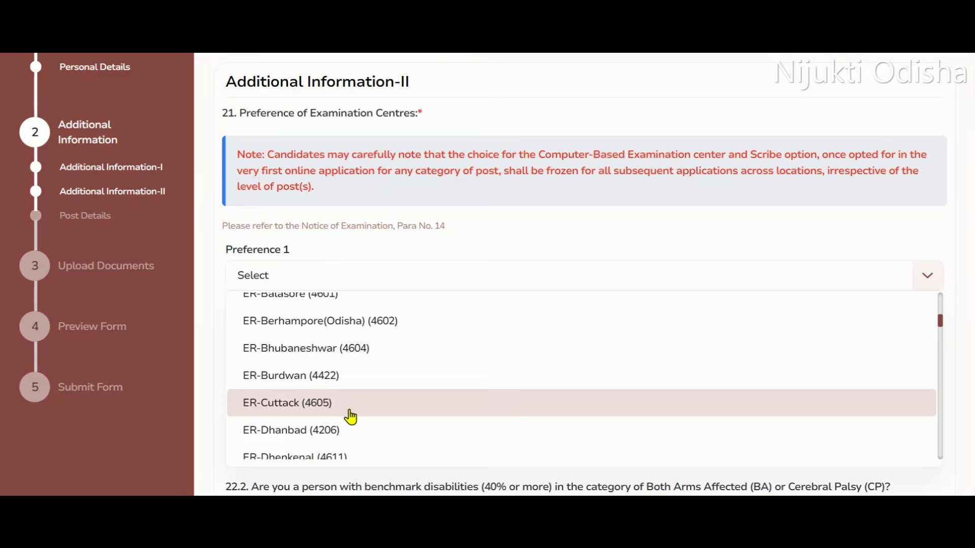
left_click(318, 349)
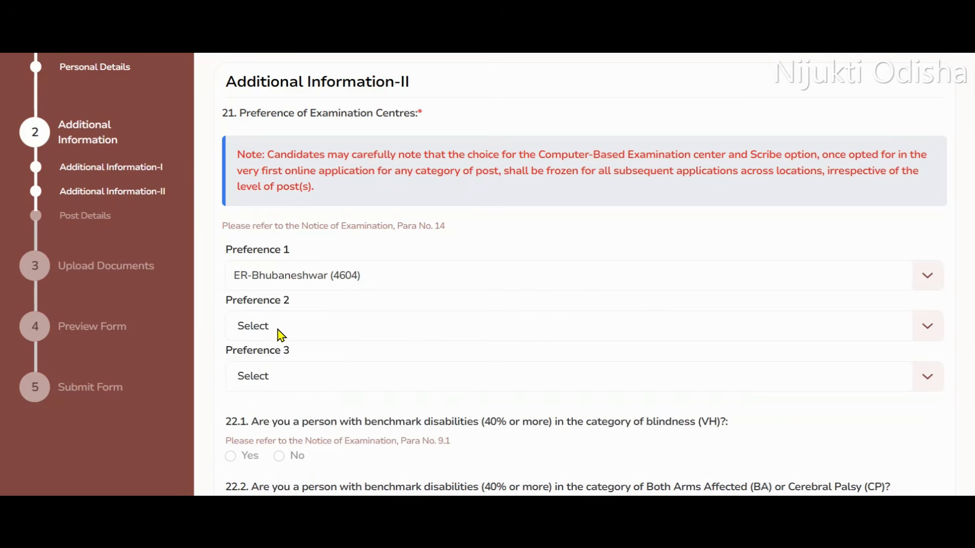
Choose ER-Cuttack (4605) as Preference 2 for the examination centre.
left_click(280, 335)
scroll(294, 418, "down", 6)
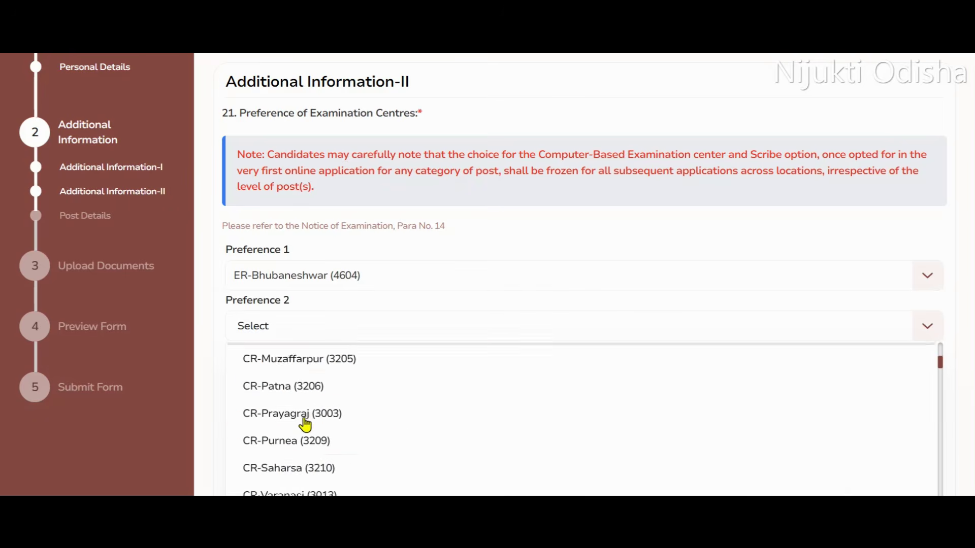
scroll(307, 416, "down", 4)
left_click(310, 424)
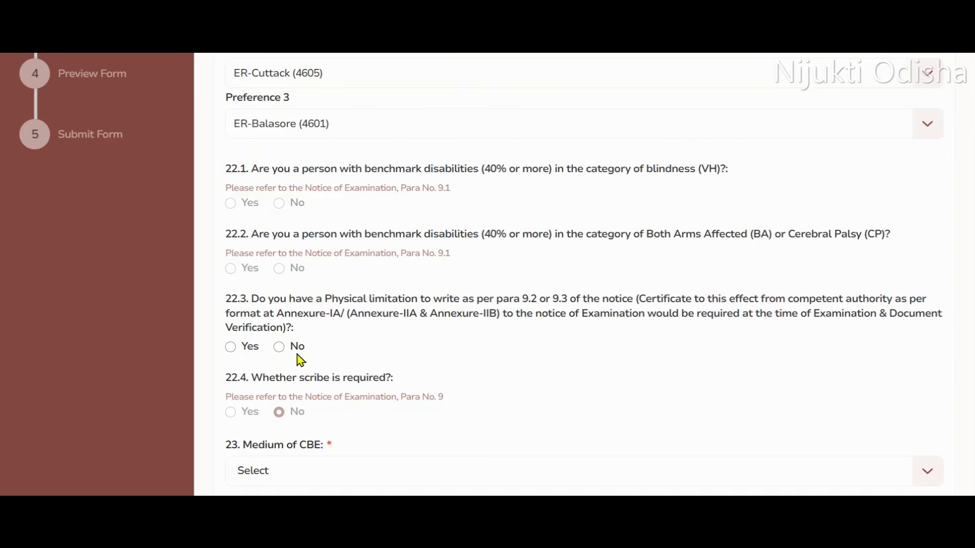
Set both the Medium of CBE and its verification to English, and save Additional Information-II to continue to Post Details.
scroll(421, 337, "down", 5)
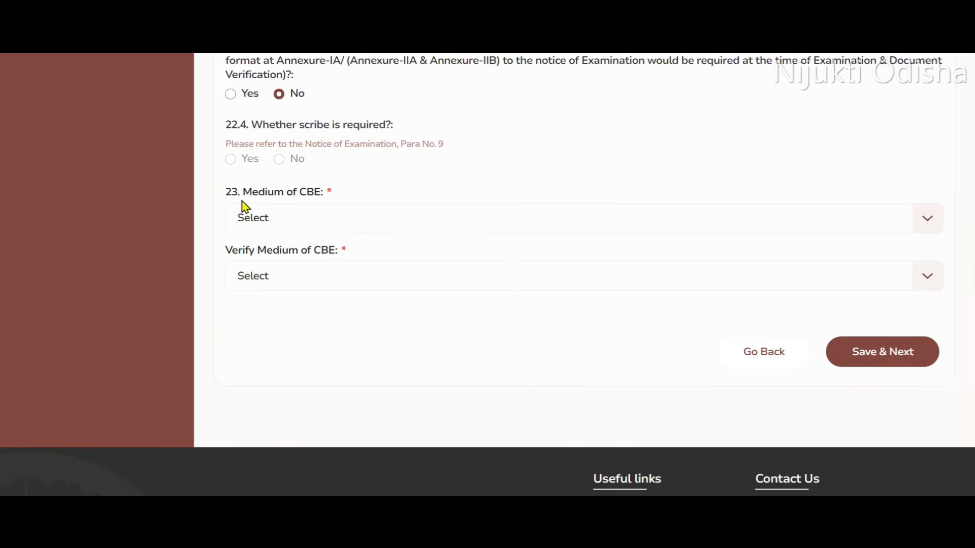
left_click(385, 229)
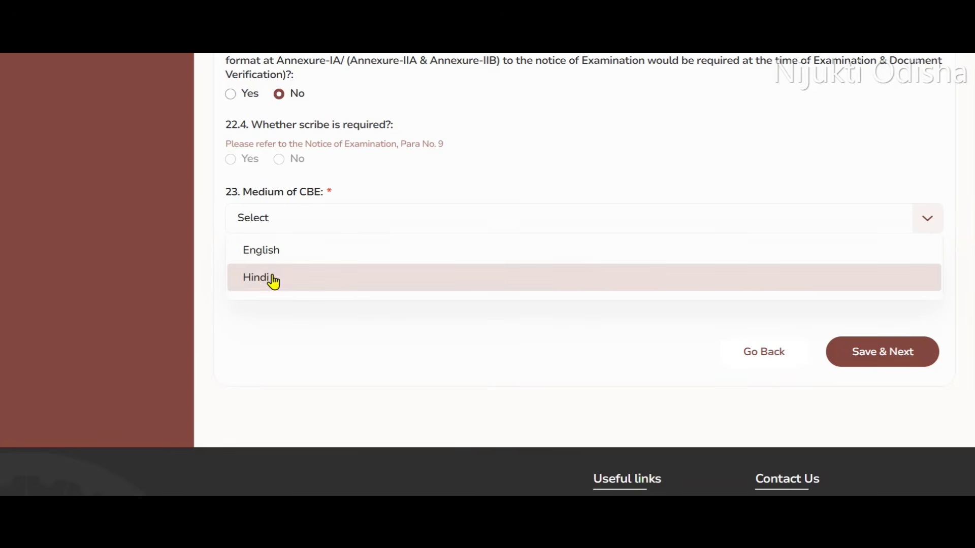
left_click(269, 249)
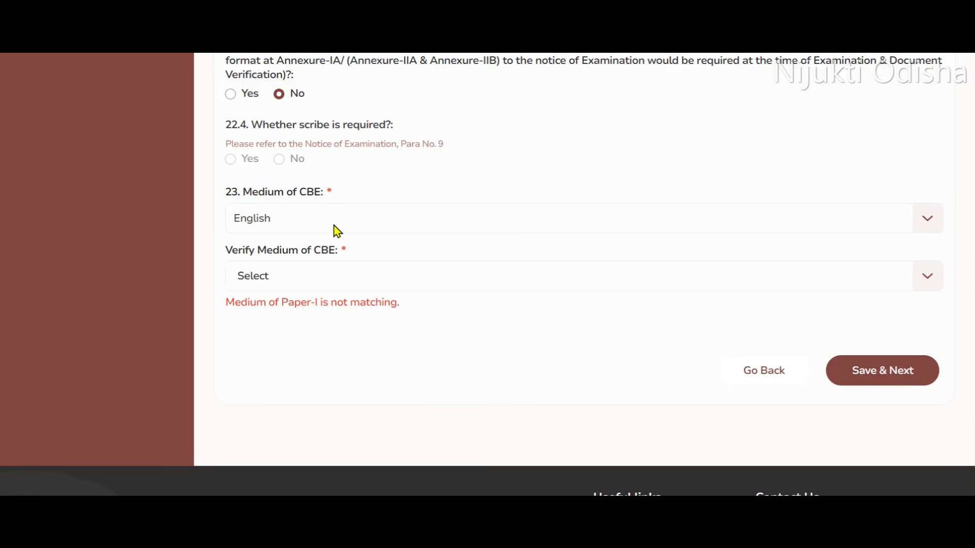
left_click(323, 281)
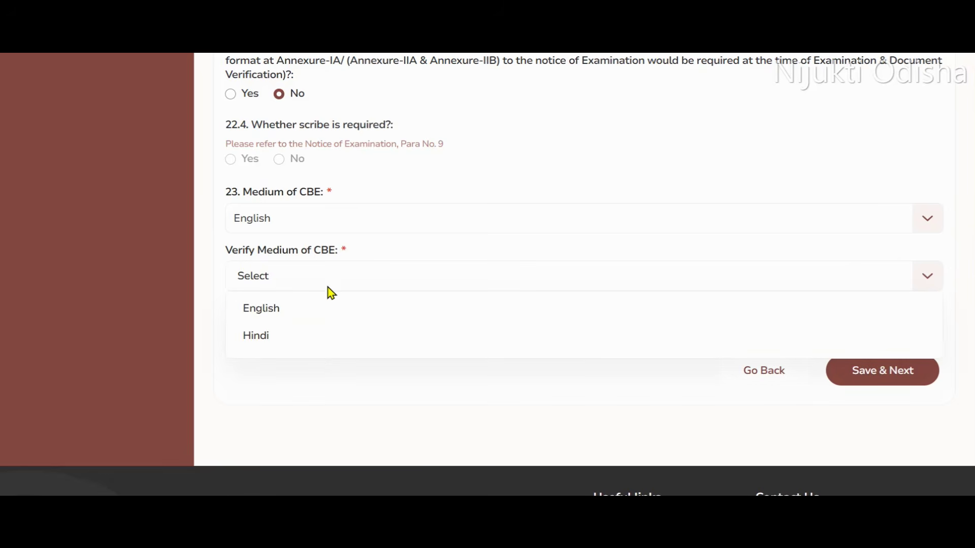
left_click(279, 317)
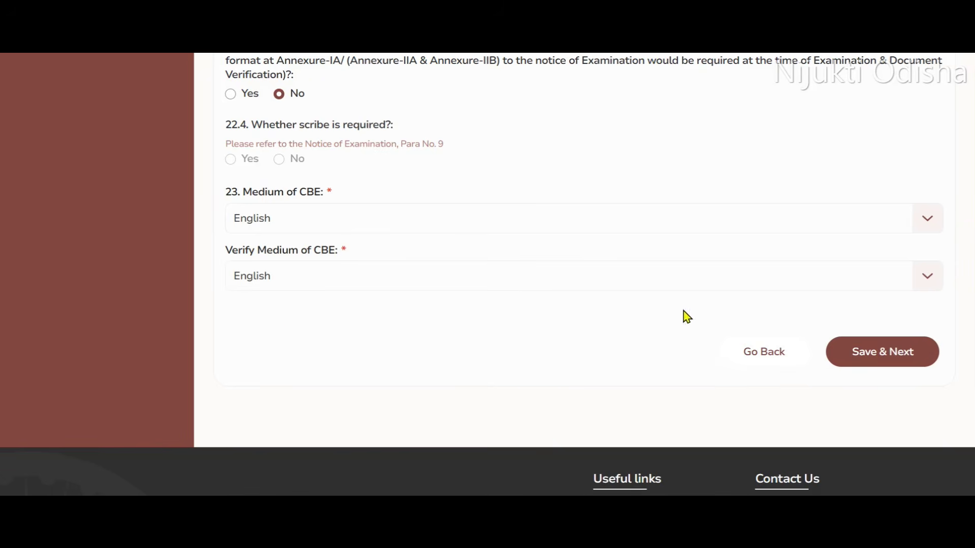
left_click(881, 356)
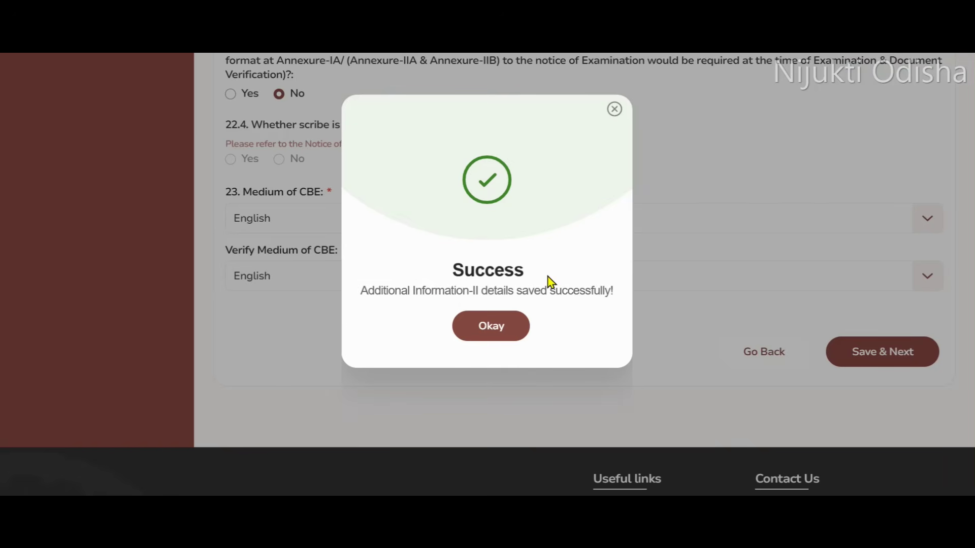
left_click(486, 332)
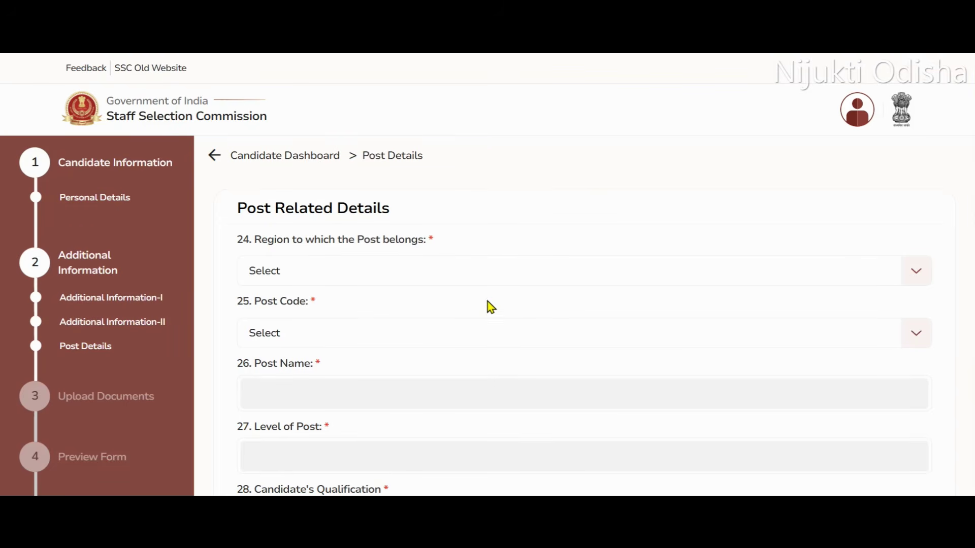
Set the post's region to Eastern Region (ER) and choose post code ER10226.
left_click(483, 272)
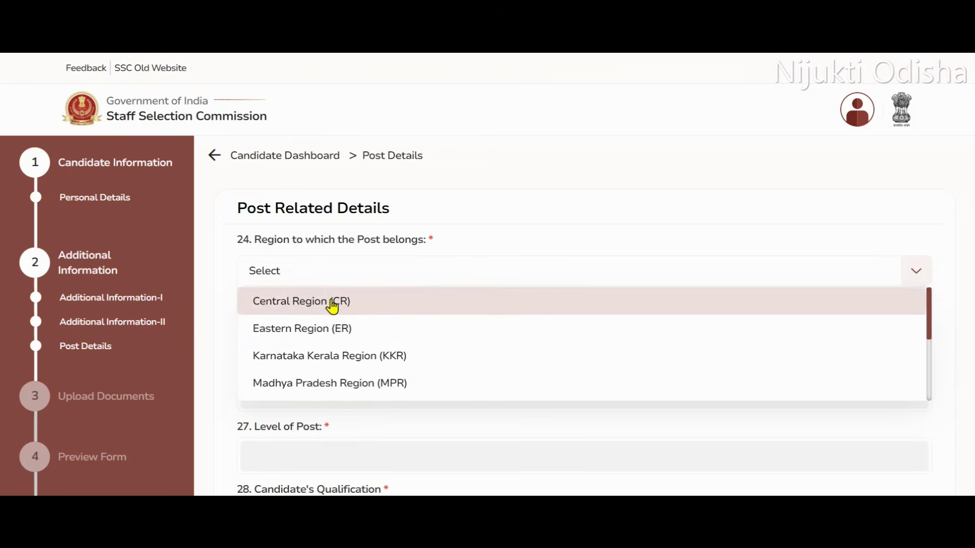
left_click(327, 335)
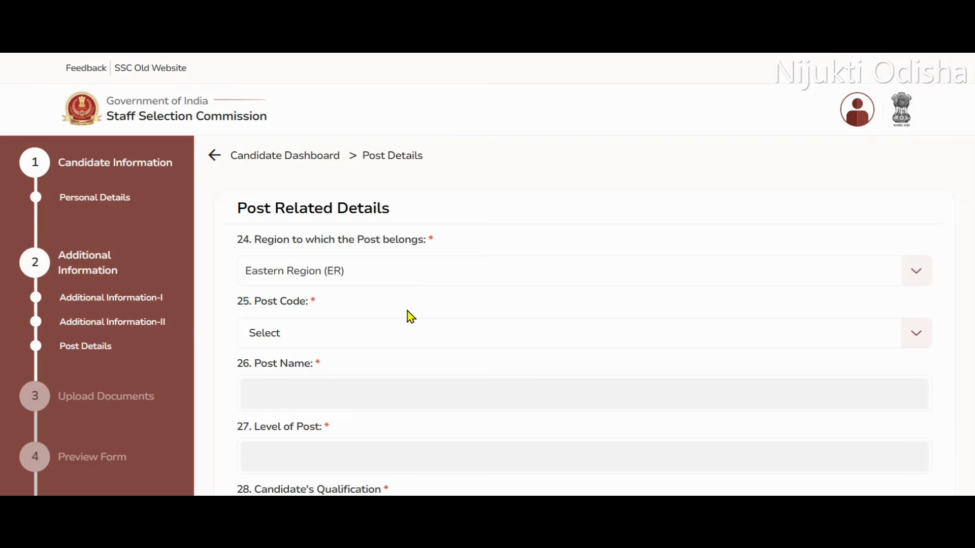
left_click(407, 339)
scroll(421, 346, "down", 2)
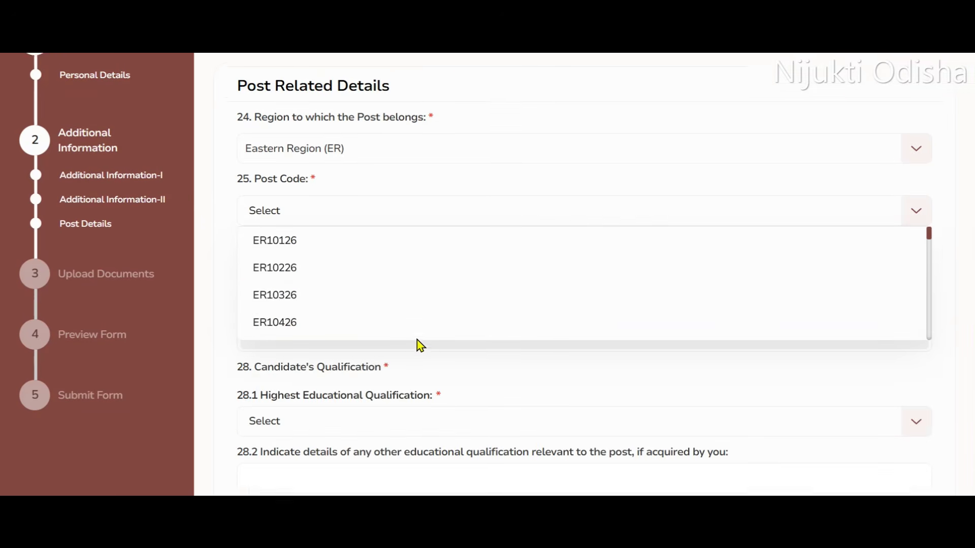
scroll(531, 285, "down", 2)
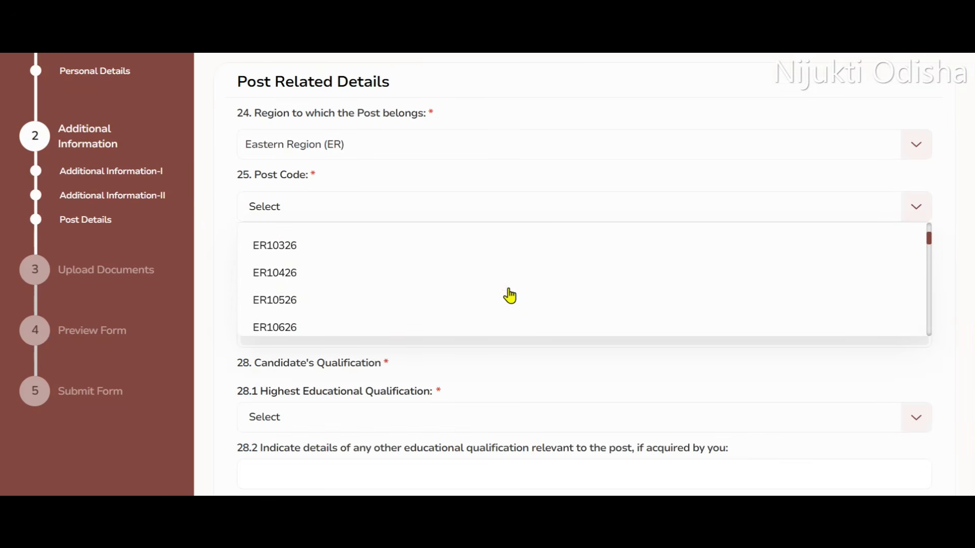
scroll(326, 272, "up", 2)
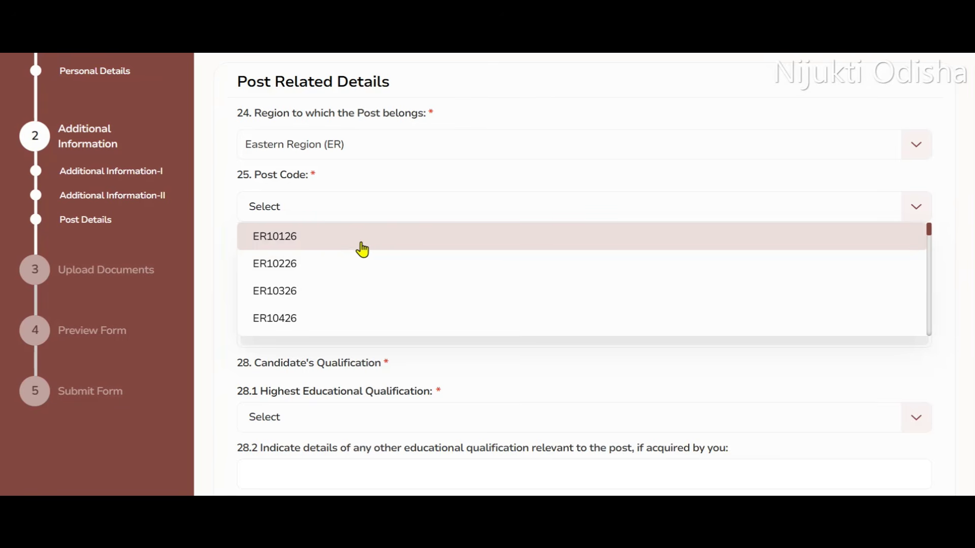
left_click(293, 268)
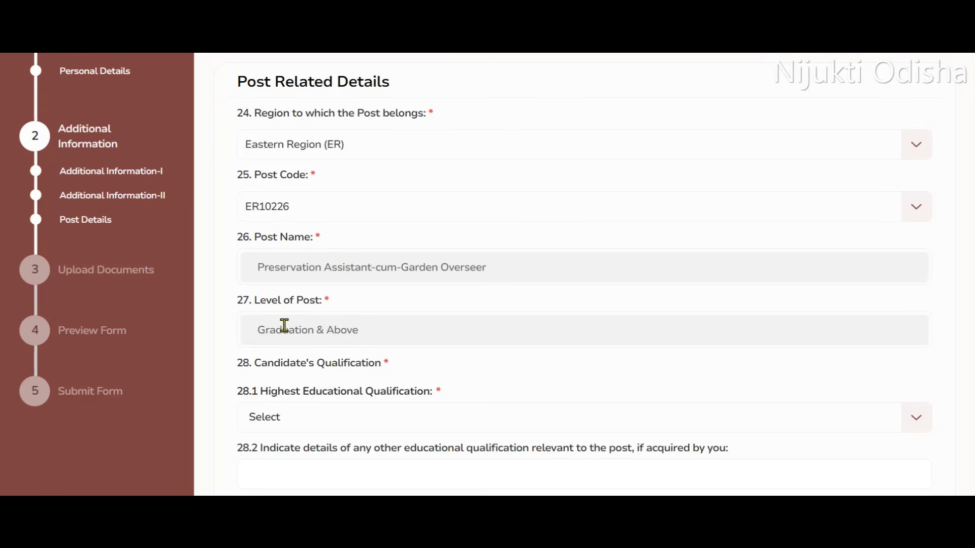
Try post codes ER10326 and ER10426 to compare the post names and levels.
left_click(398, 217)
left_click(324, 295)
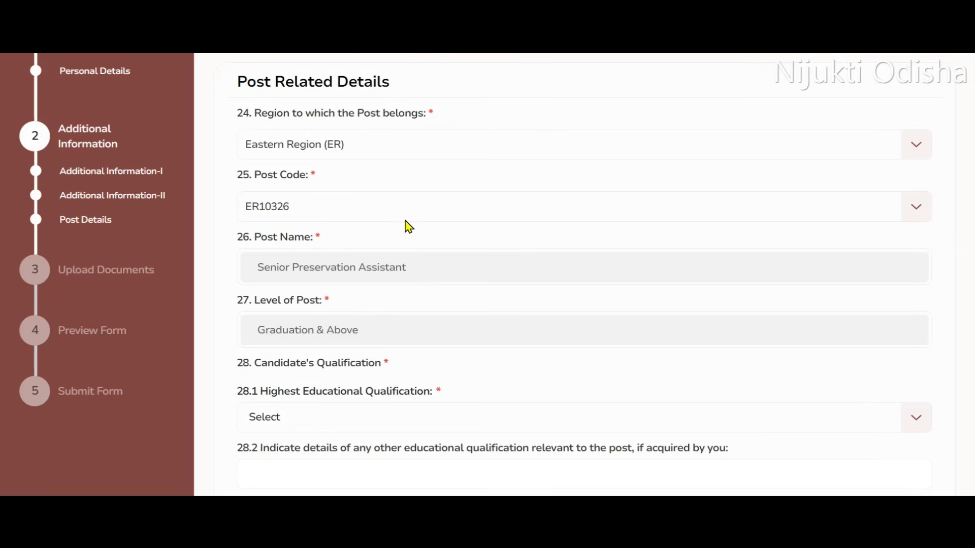
left_click(406, 220)
left_click(414, 318)
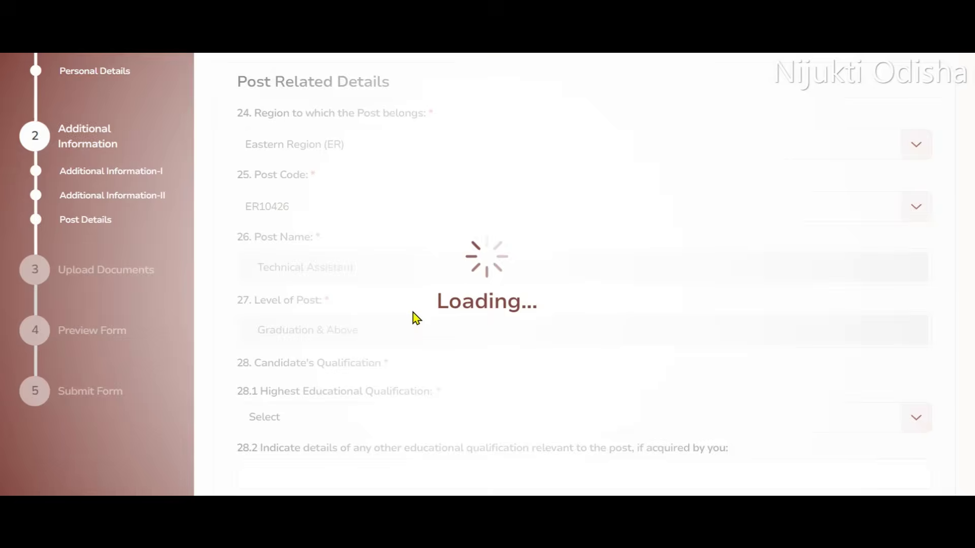
Set the candidate's Highest Educational Qualification to Graduation.
scroll(307, 259, "down", 2)
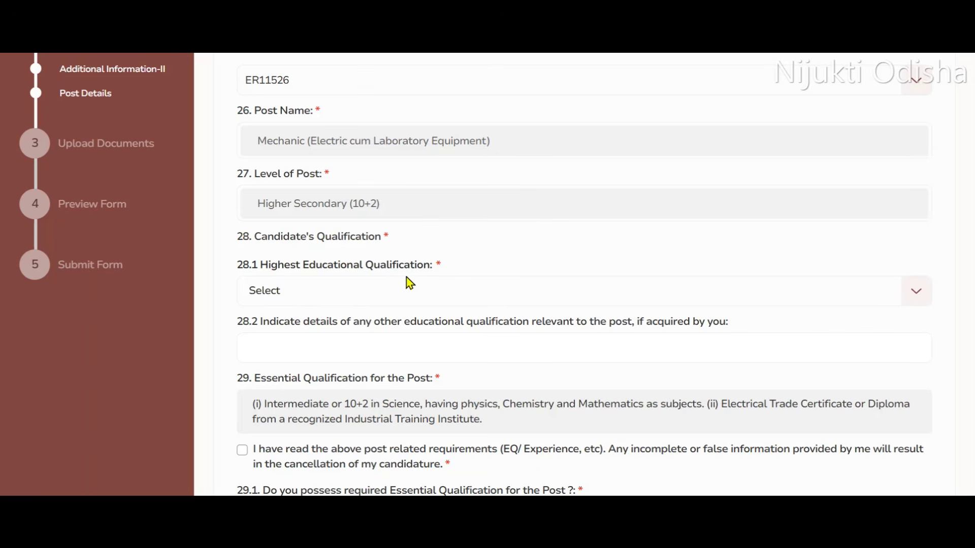
left_click(382, 297)
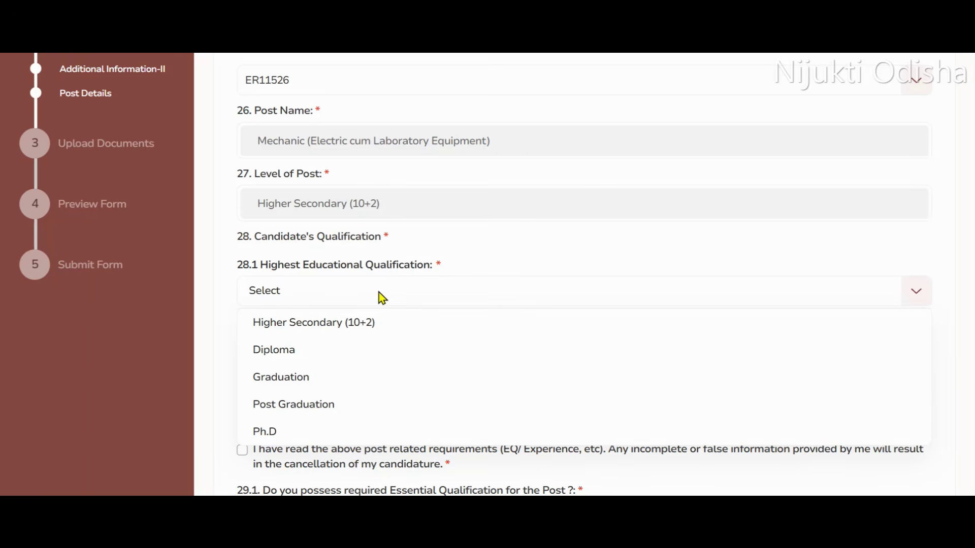
left_click(290, 378)
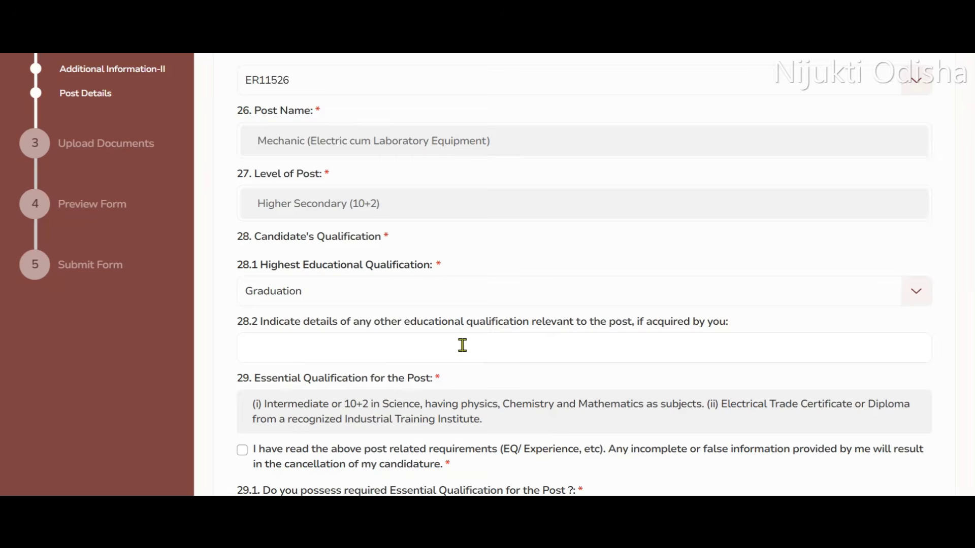
Accept the post requirements declaration, confirm possessing the Essential Qualification with Yes, and mark the required Experience as Not Applicable.
scroll(460, 343, "down", 3)
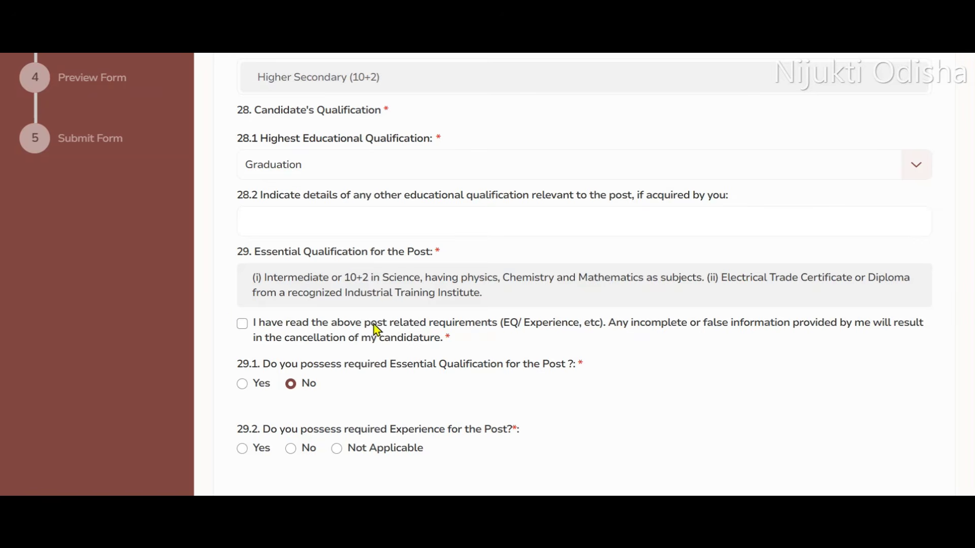
left_click(243, 326)
left_click(242, 384)
scroll(394, 338, "down", 5)
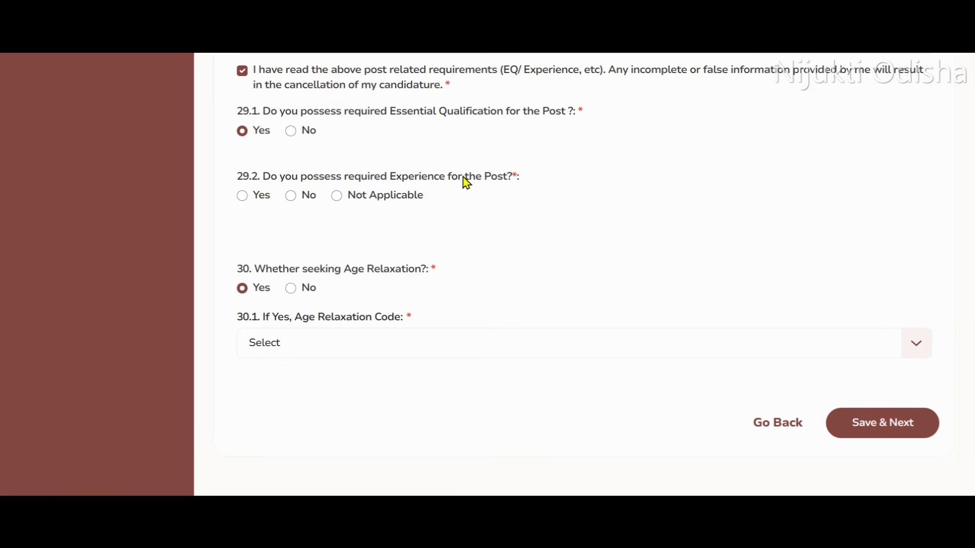
left_click(337, 195)
Answer No to seeking Age Relaxation and save the post details to continue to the photograph and signature upload.
left_click(333, 355)
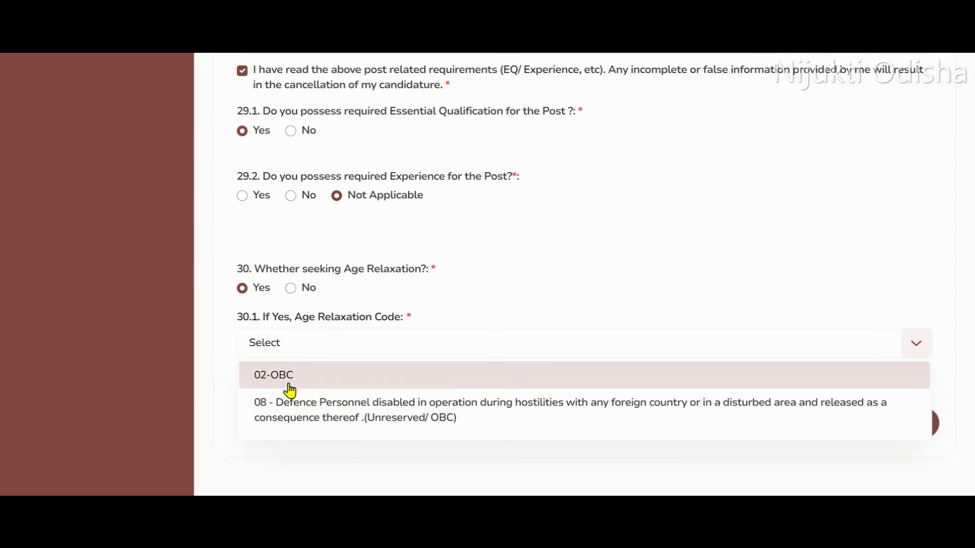
left_click(293, 290)
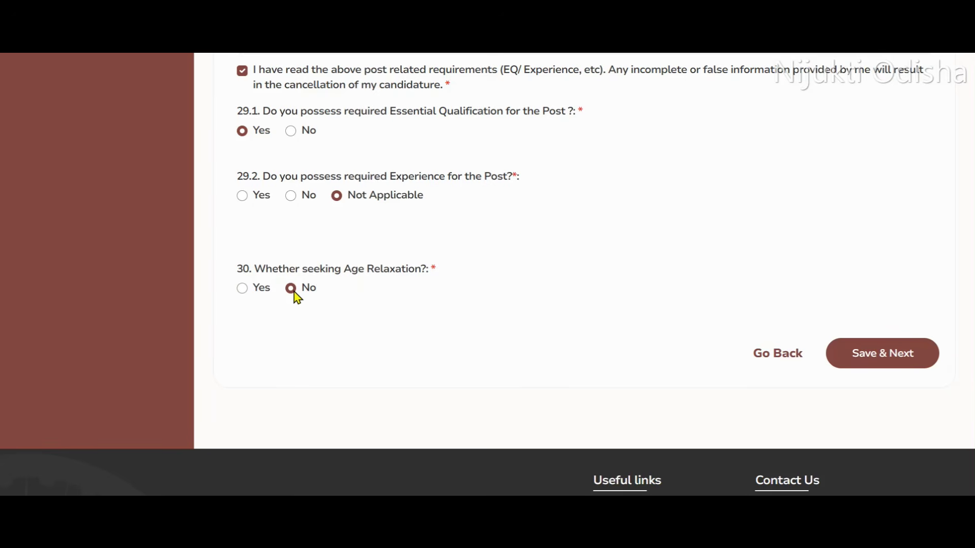
left_click(854, 359)
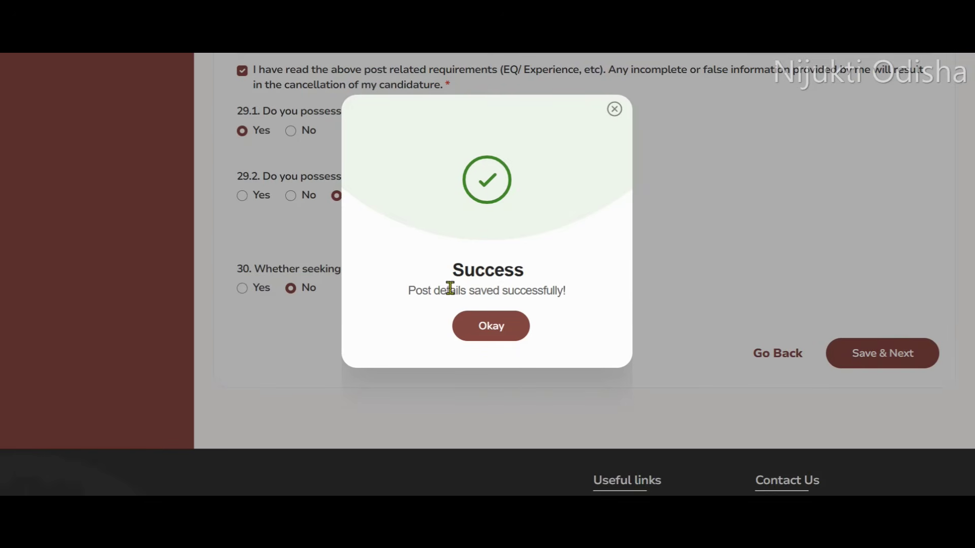
left_click(483, 338)
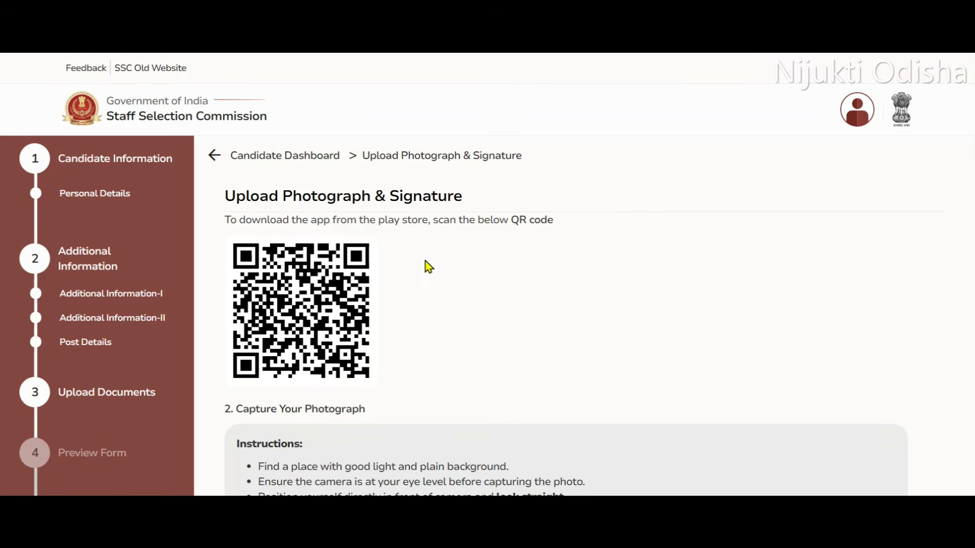
Review the photograph and signature instructions, complete both uploads, and acknowledge the save to continue to the form preview.
scroll(411, 269, "down", 3)
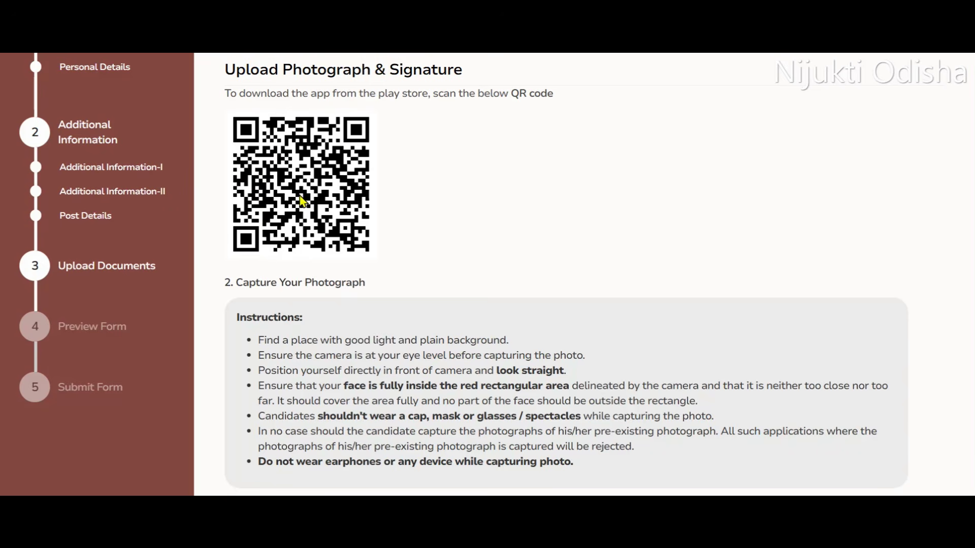
scroll(305, 202, "down", 3)
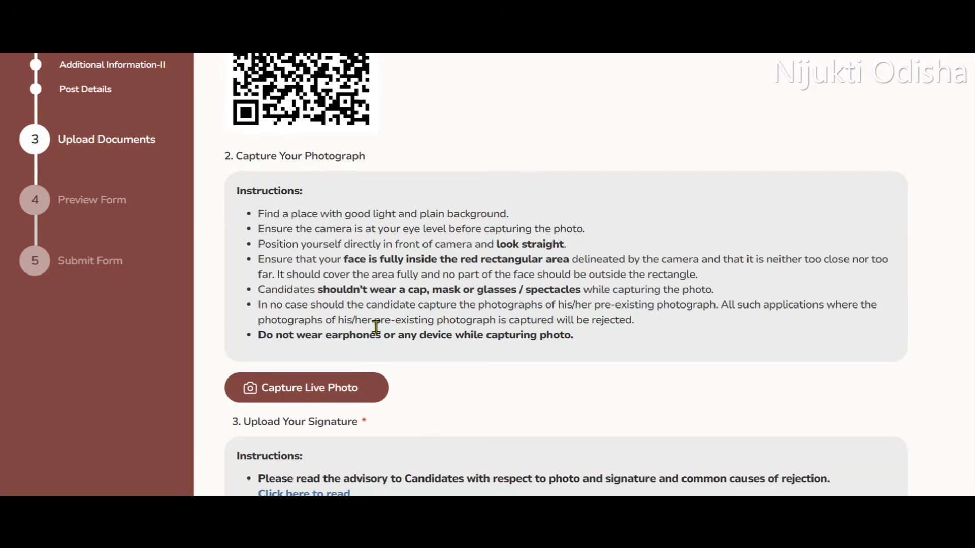
scroll(378, 329, "down", 2)
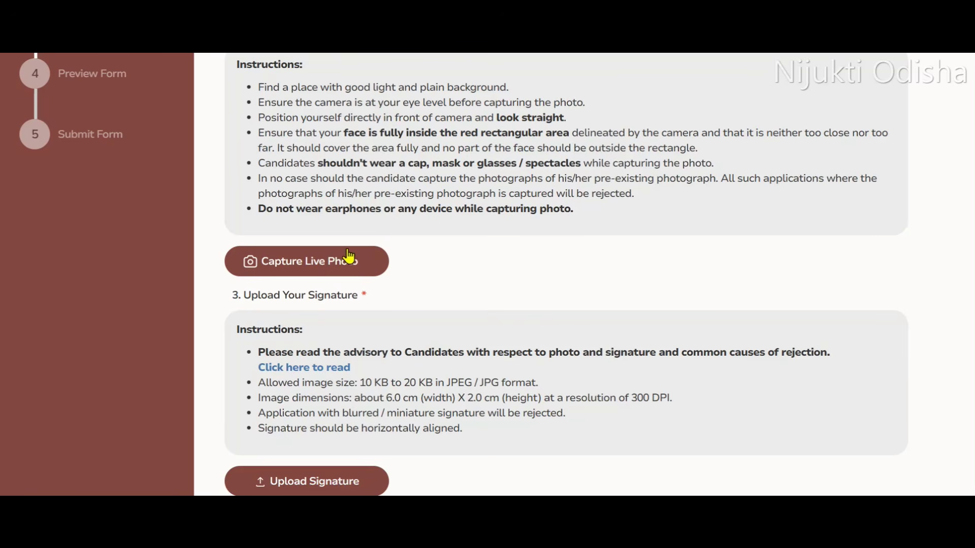
scroll(409, 249, "down", 2)
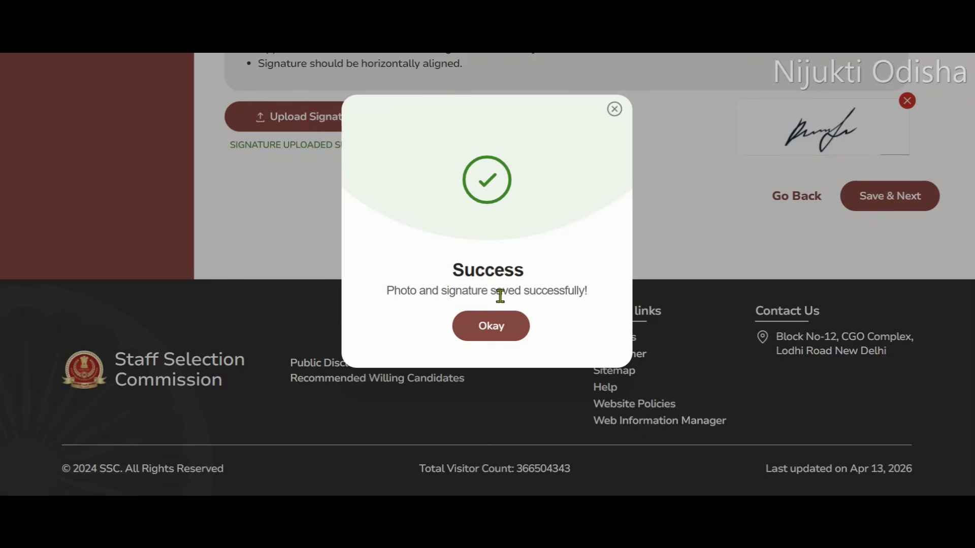
left_click(491, 326)
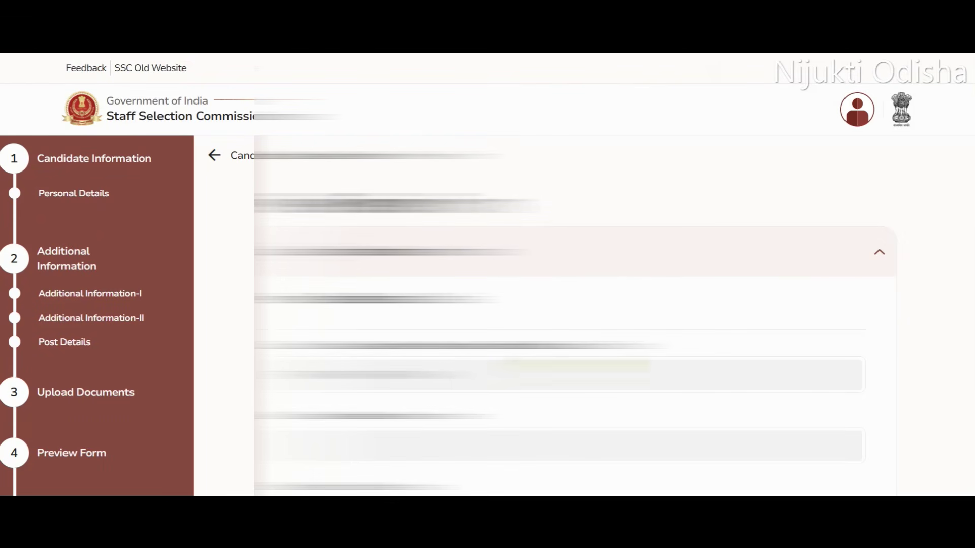
Review the complete application preview through to the photograph and signature, and save it to continue to the declaration.
scroll(488, 274, "down", 10)
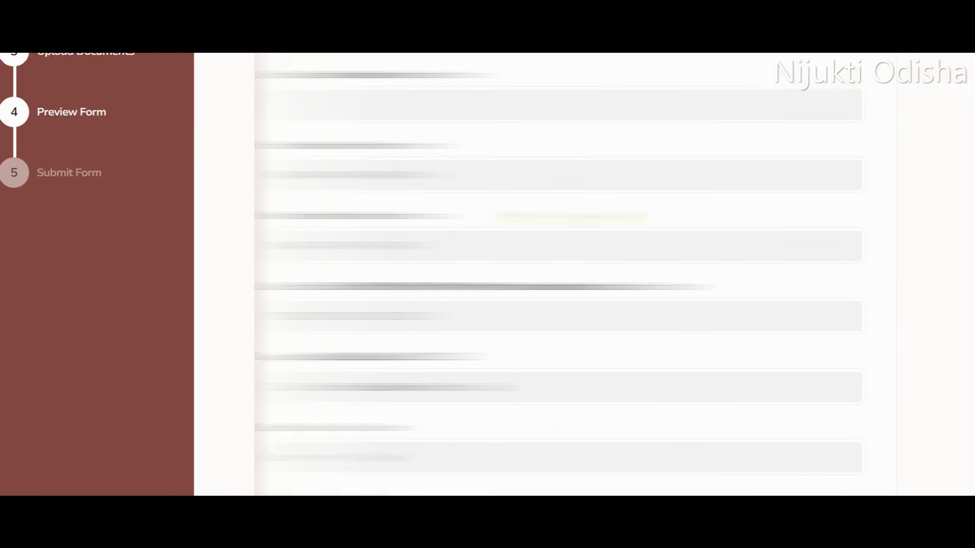
scroll(558, 274, "down", 10)
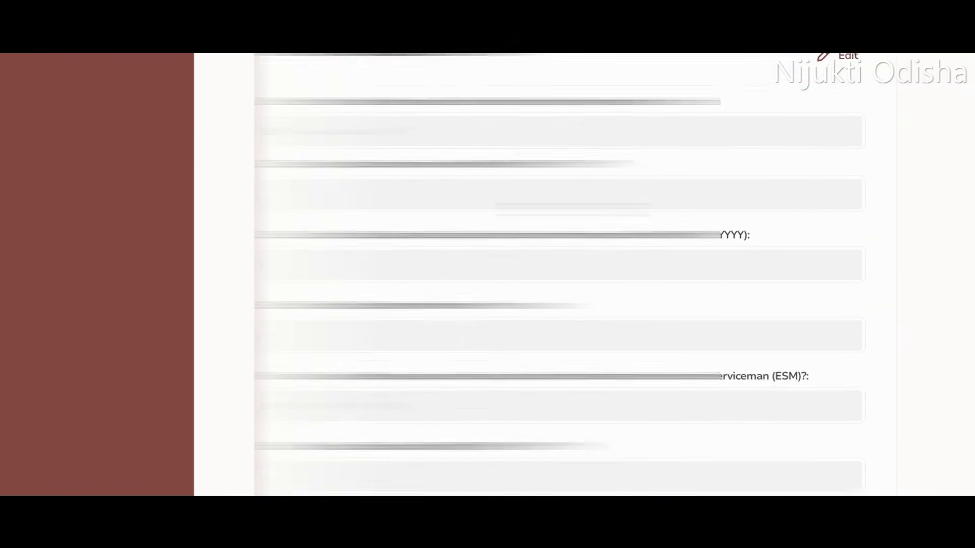
scroll(559, 274, "down", 10)
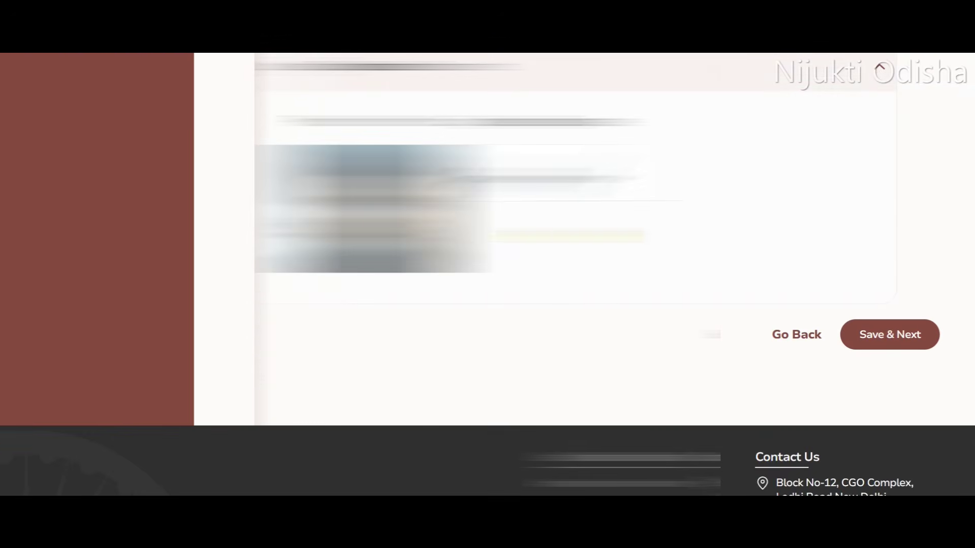
scroll(559, 274, "down", 3)
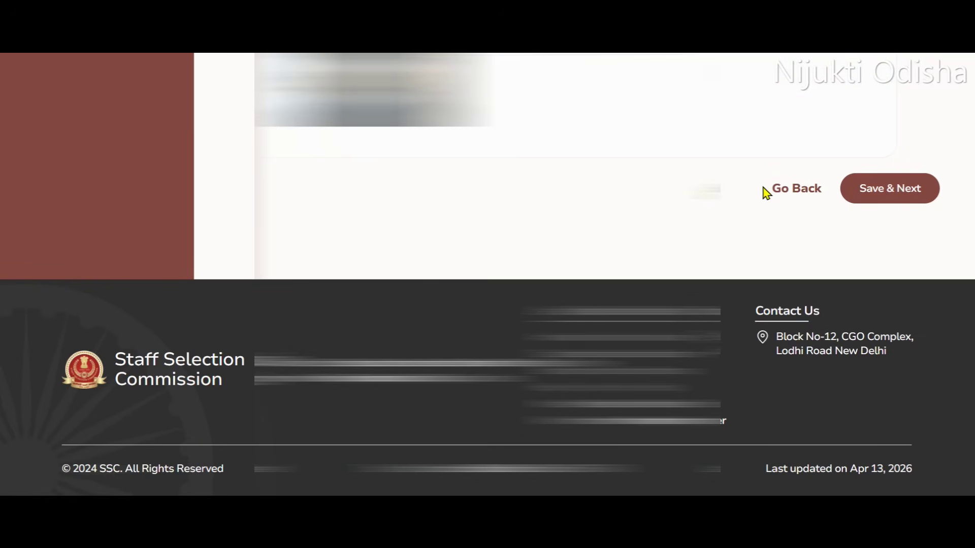
left_click(874, 186)
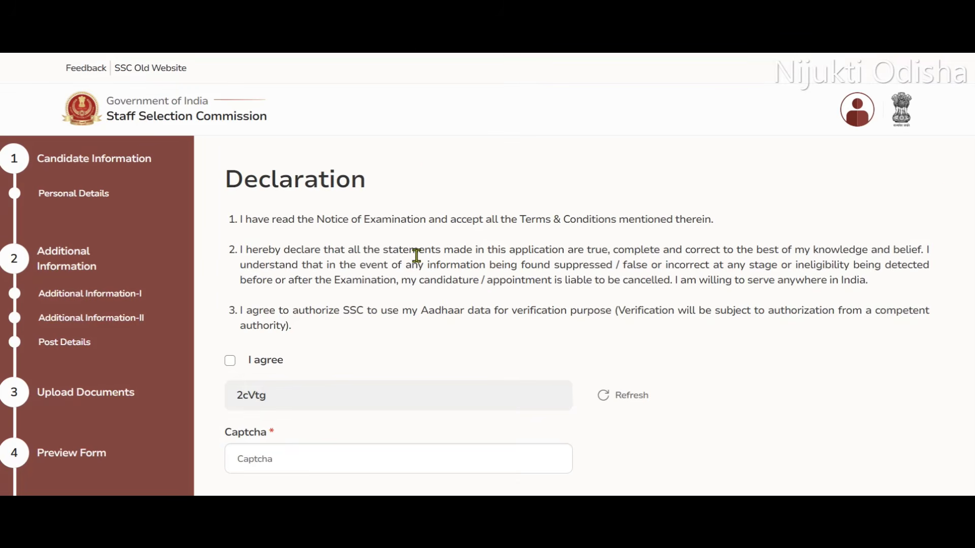
Agree to the declaration, enter the displayed captcha code, and submit the application form.
scroll(319, 247, "down", 5)
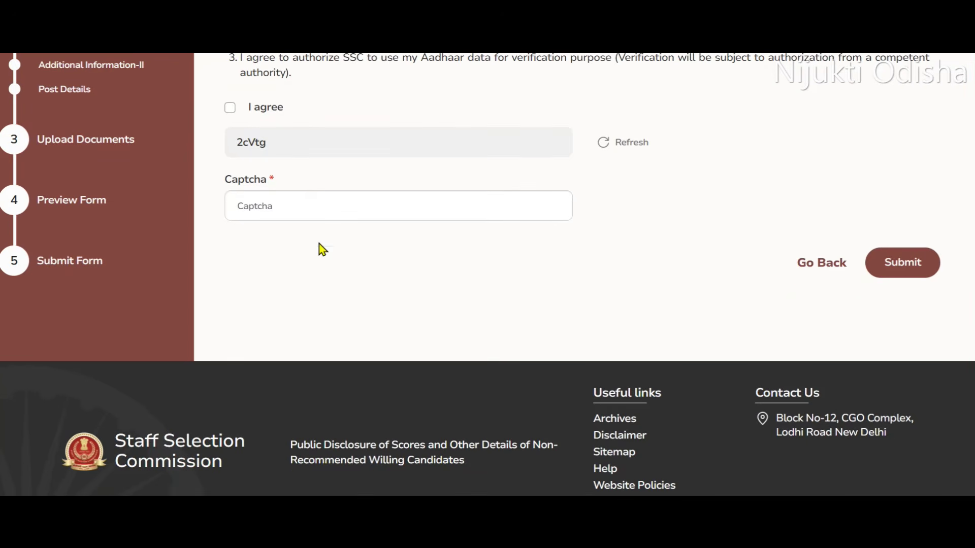
left_click(229, 108)
left_click(245, 214)
type("2cVtg")
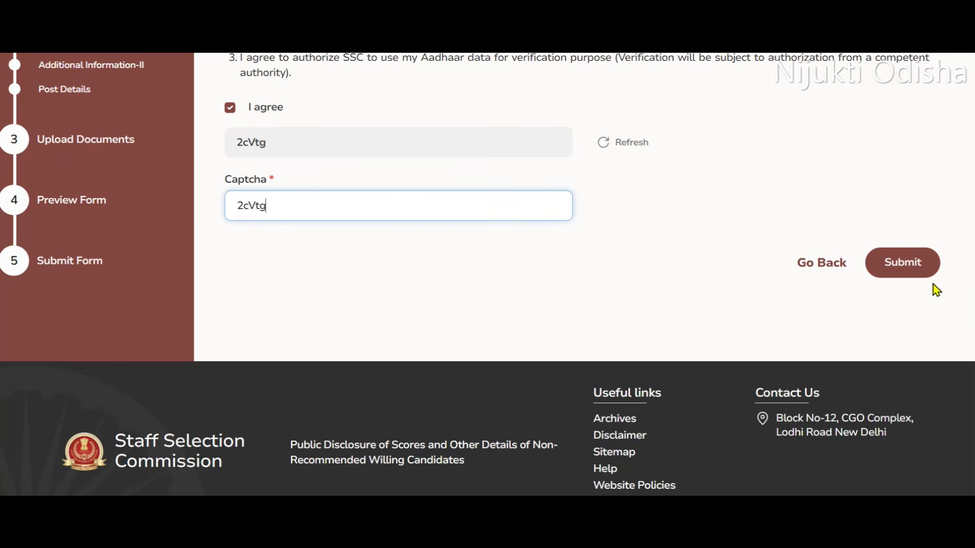
left_click(902, 262)
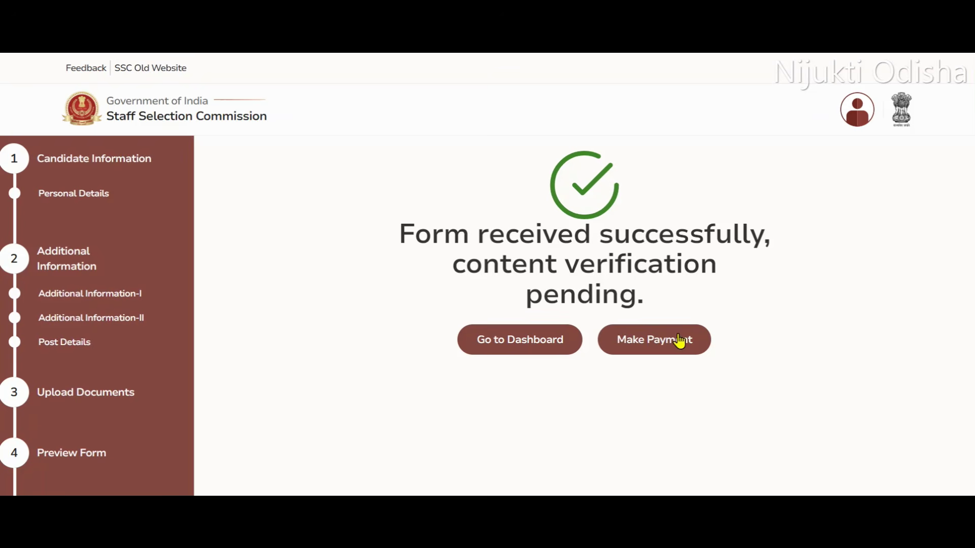
Start the online application fee payment with State Bank of India as the payment gateway.
left_click(656, 345)
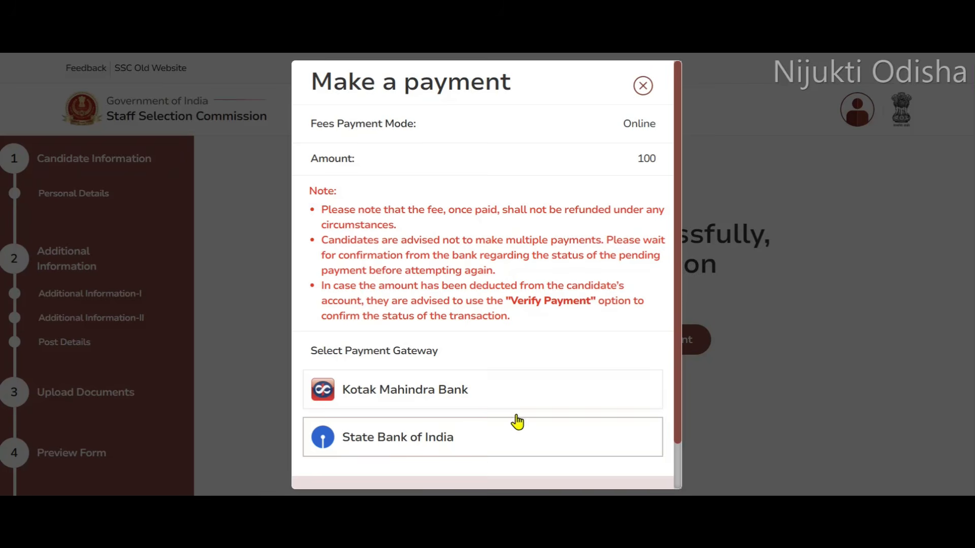
scroll(528, 413, "down", 1)
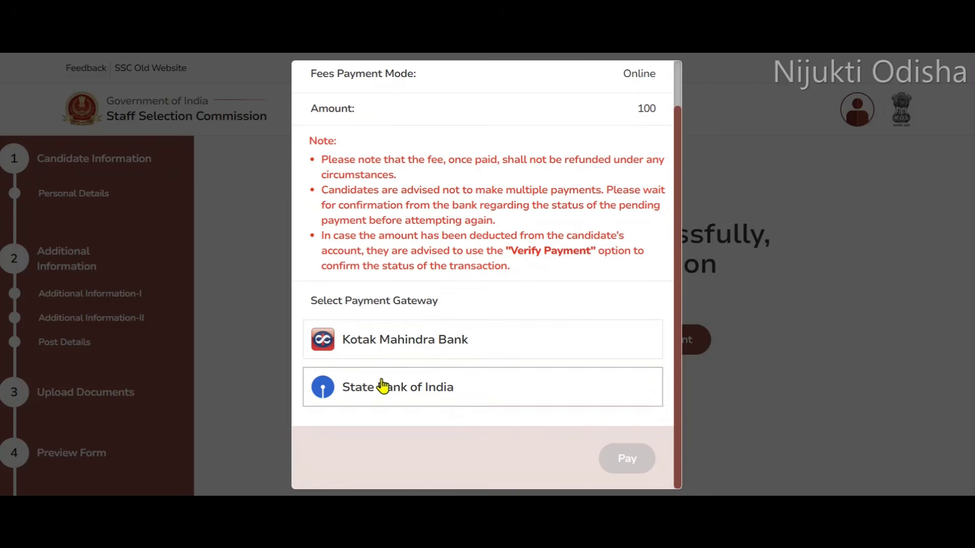
left_click(411, 402)
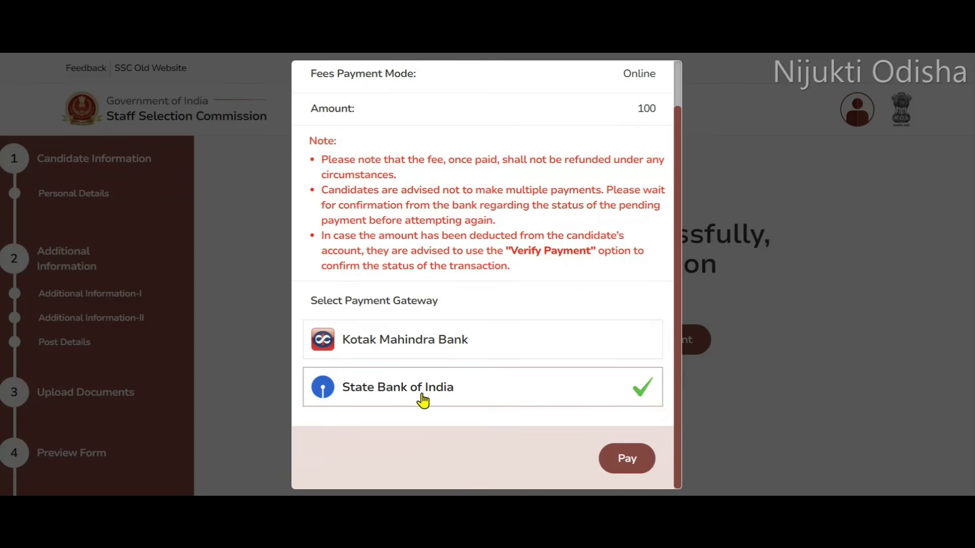
left_click(626, 458)
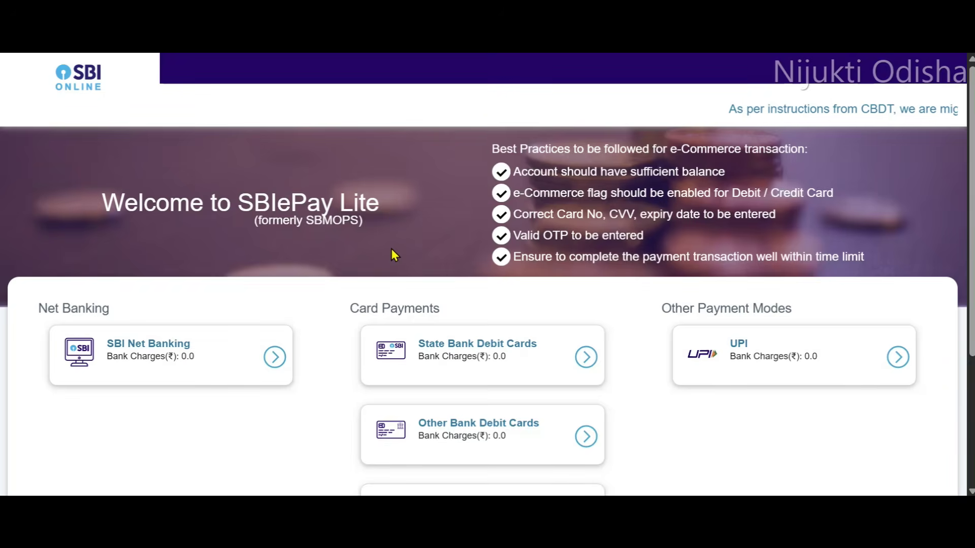
Choose UPI as the payment mode for the SSC fee and confirm the payment details to generate the QR code.
scroll(391, 248, "down", 4)
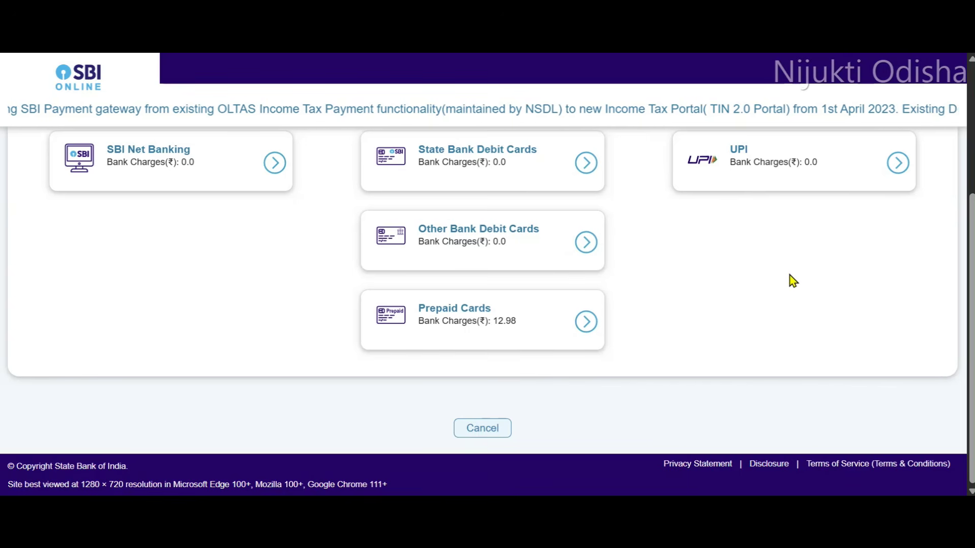
left_click(776, 174)
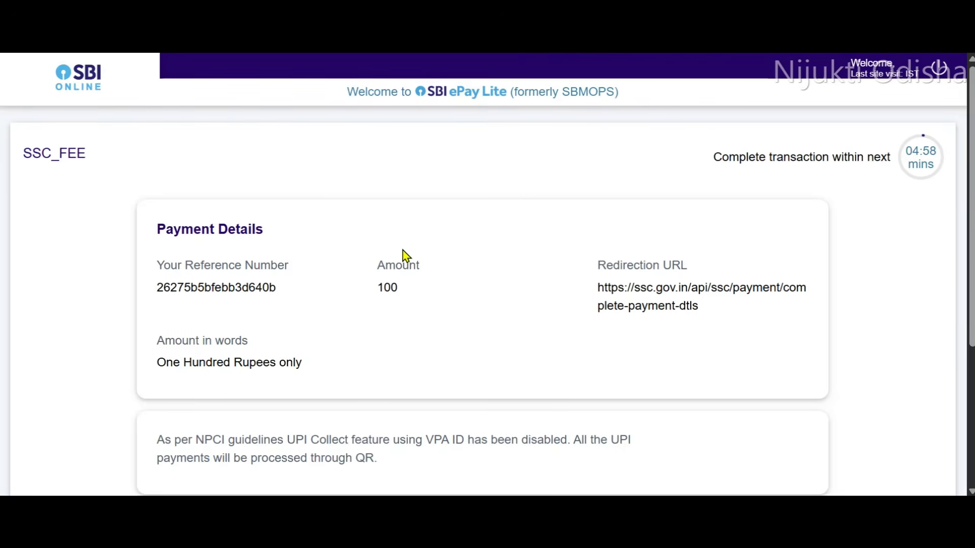
scroll(412, 304, "down", 4)
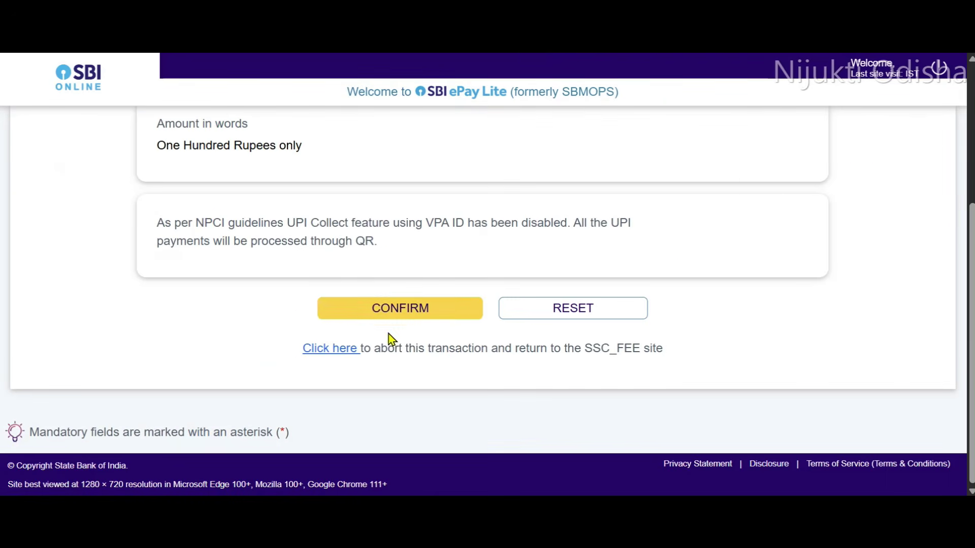
left_click(426, 315)
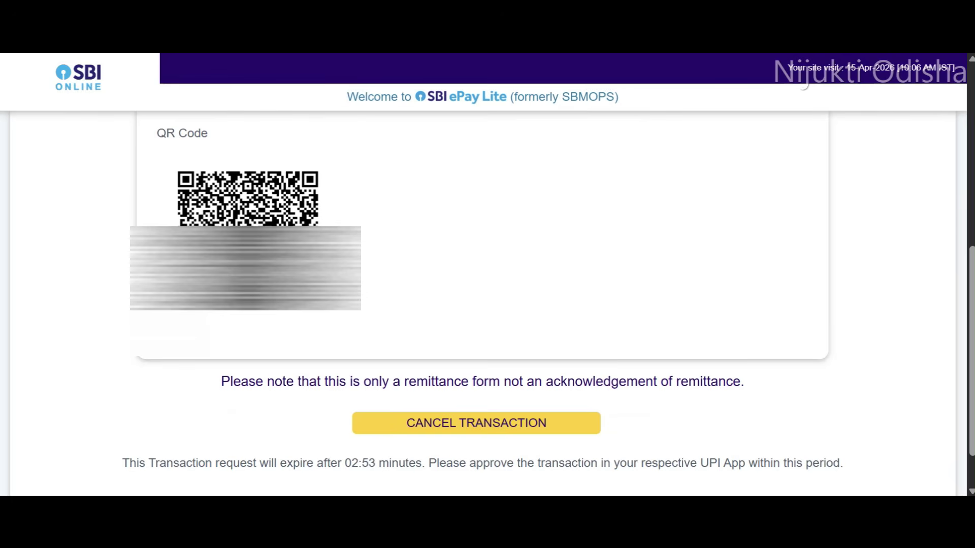